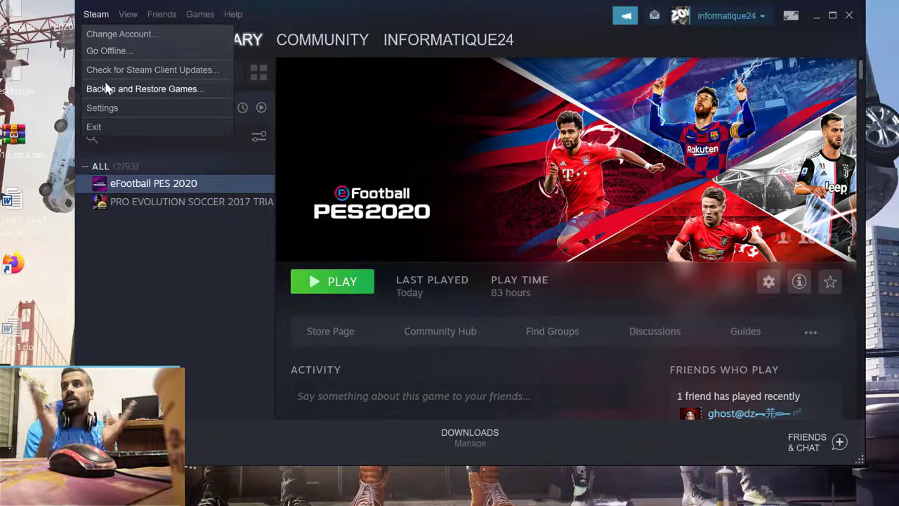
- Start a backup of currently installed programs and include Steamworks Common Redistributables
click(195, 89)
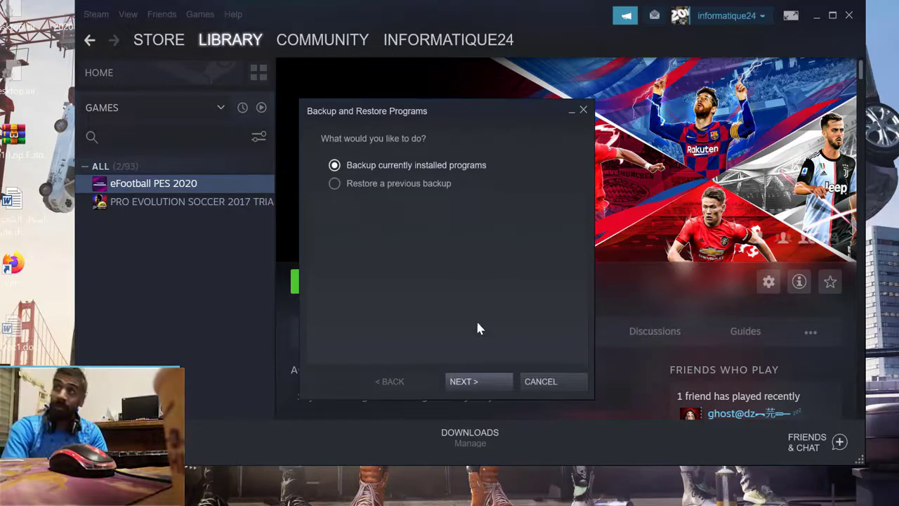
click(490, 380)
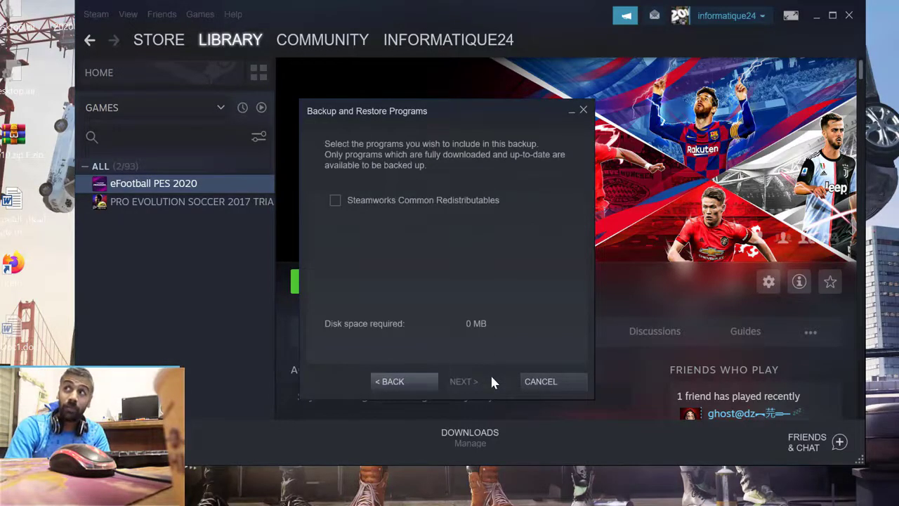
click(337, 200)
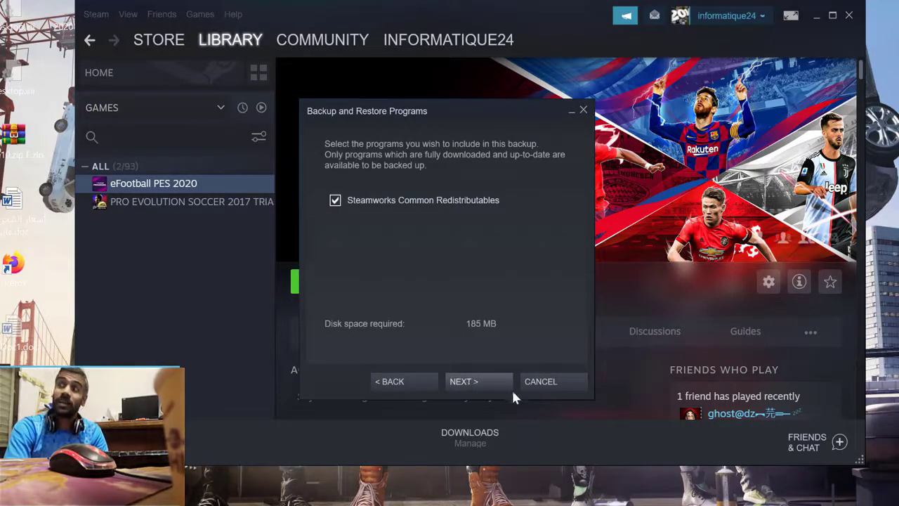
click(463, 382)
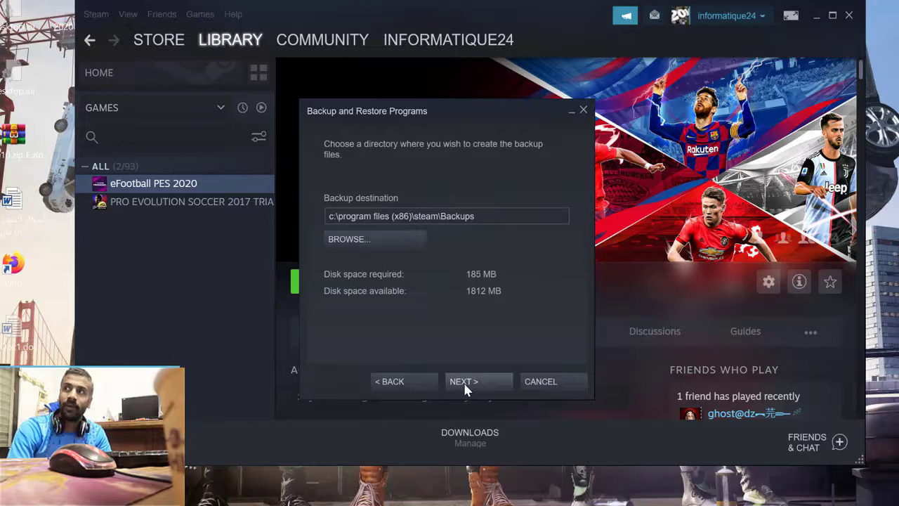
- Browse drives H and K for a backup destination, expand the BUCKUP STEAM folder, and cancel the backup
click(382, 241)
click(519, 157)
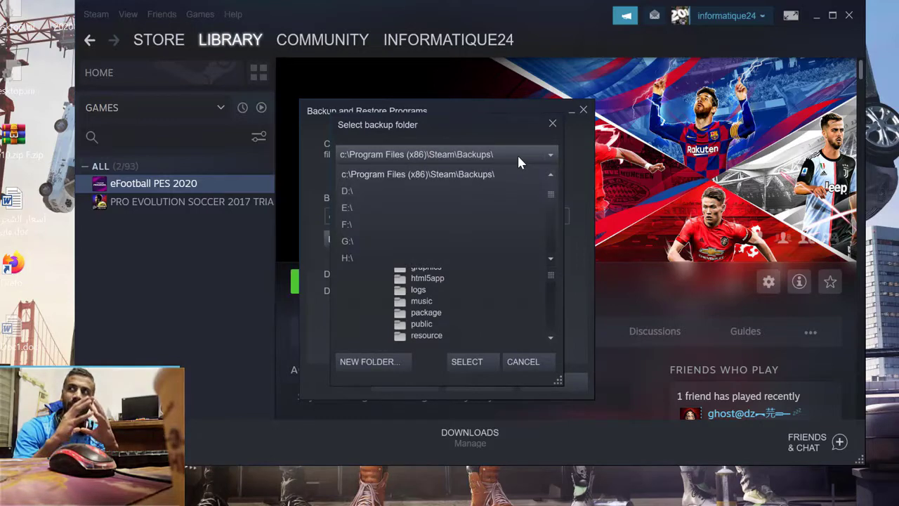
scroll(371, 201, down, 3)
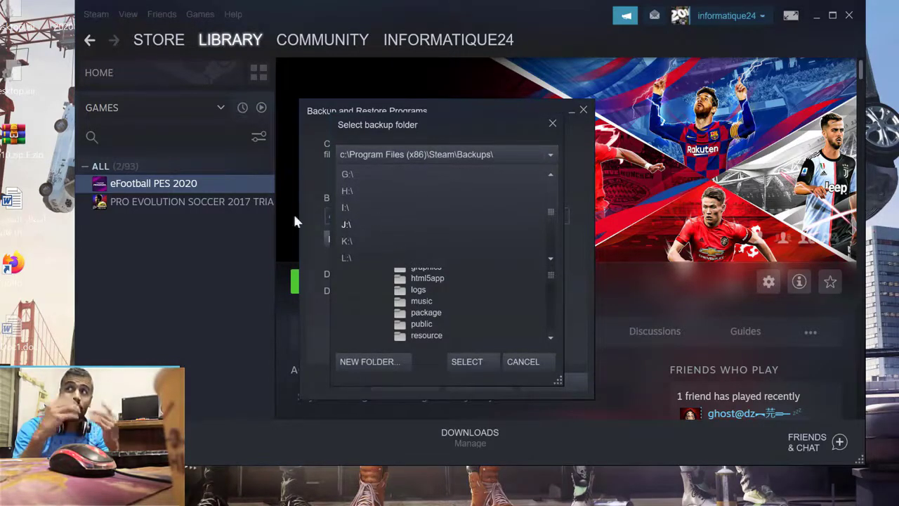
click(347, 190)
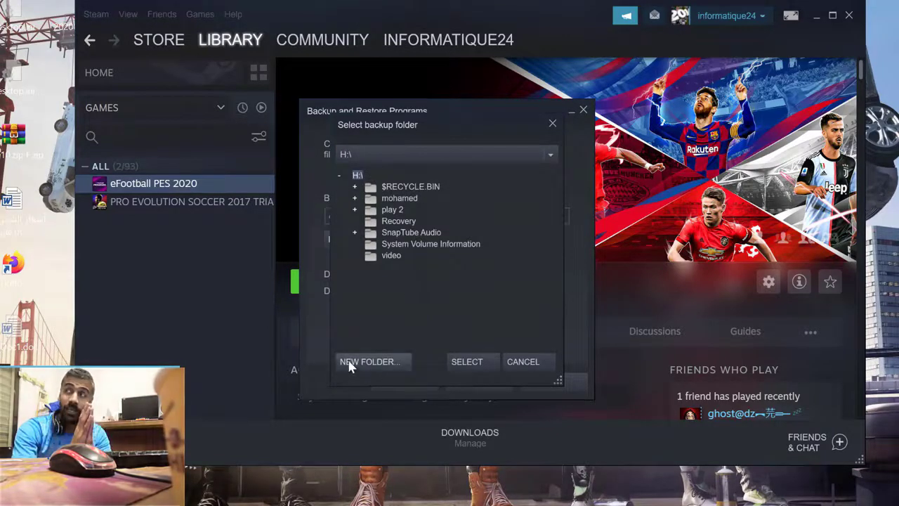
click(434, 153)
click(365, 241)
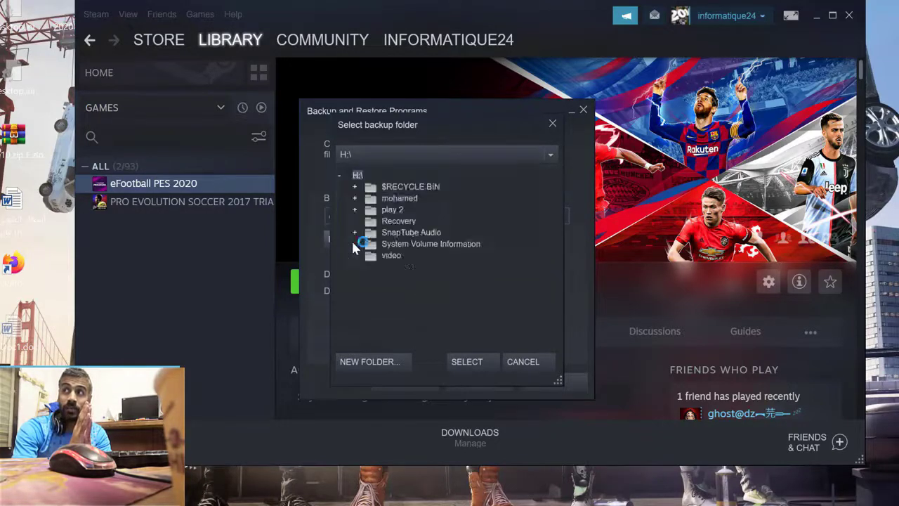
click(411, 199)
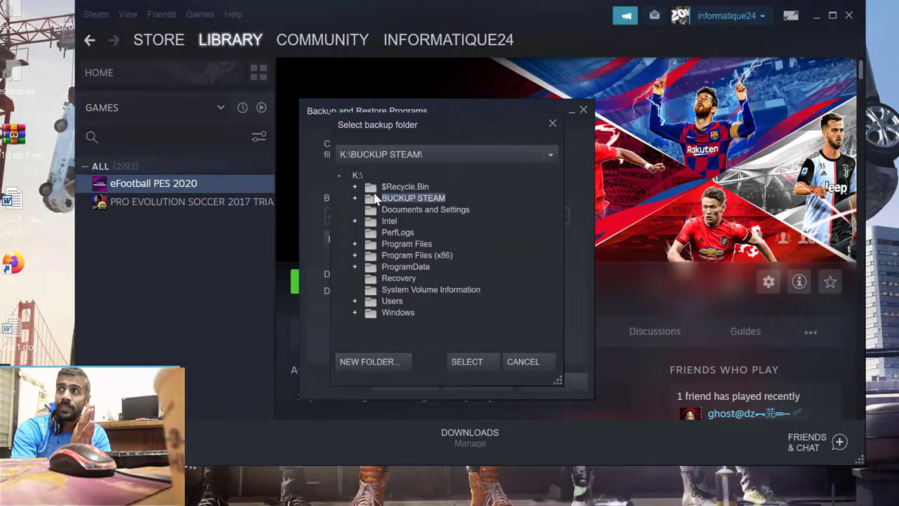
double_click(375, 199)
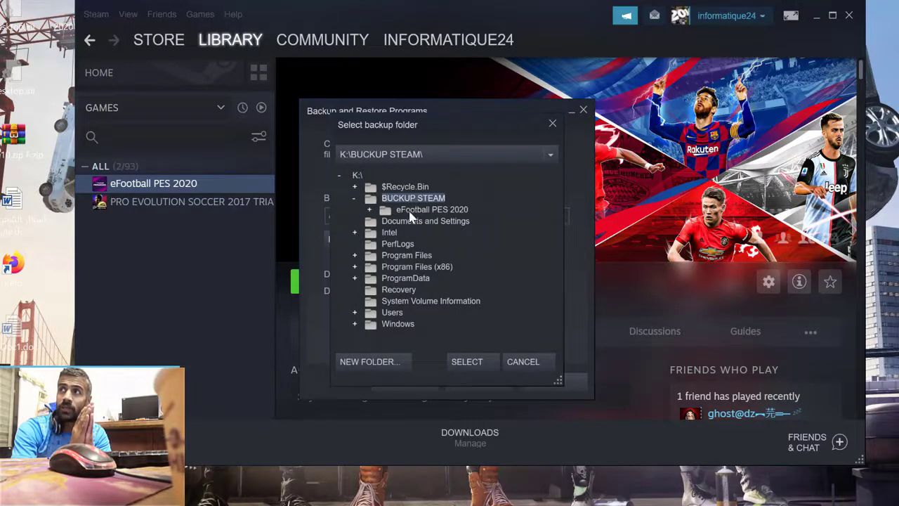
double_click(384, 201)
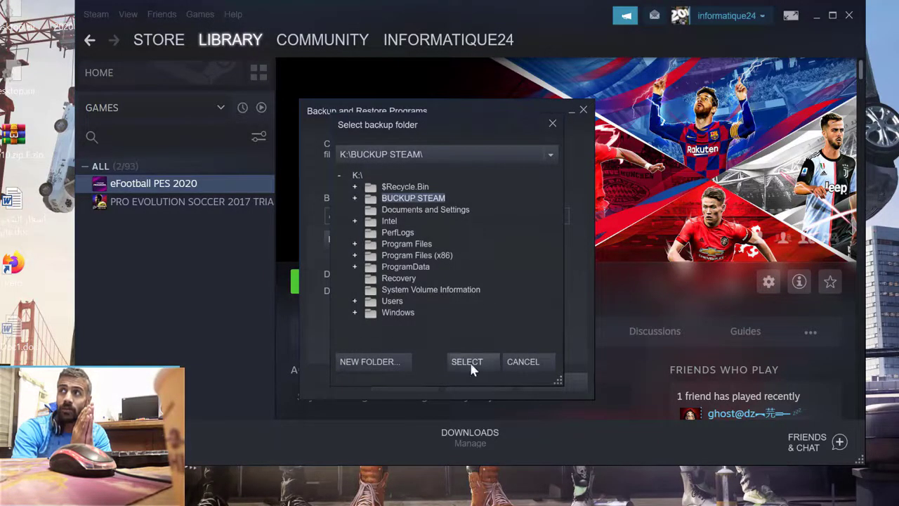
click(535, 358)
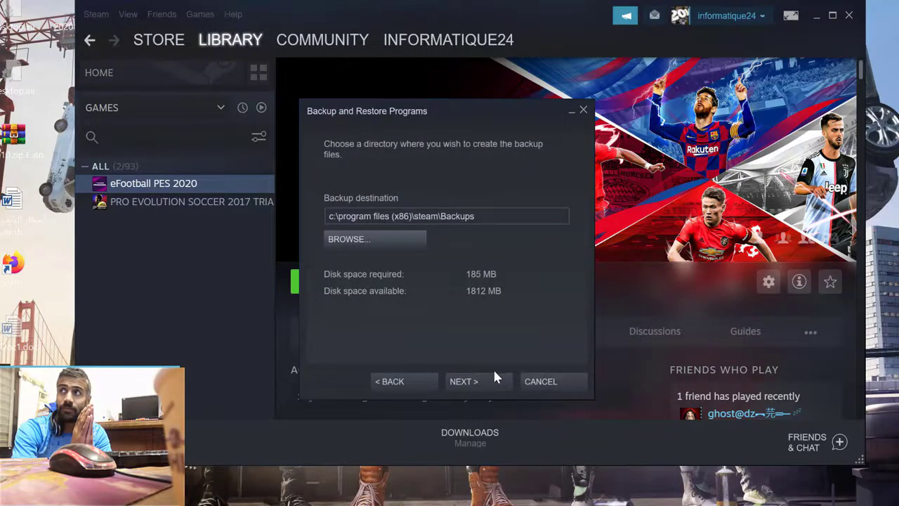
click(560, 385)
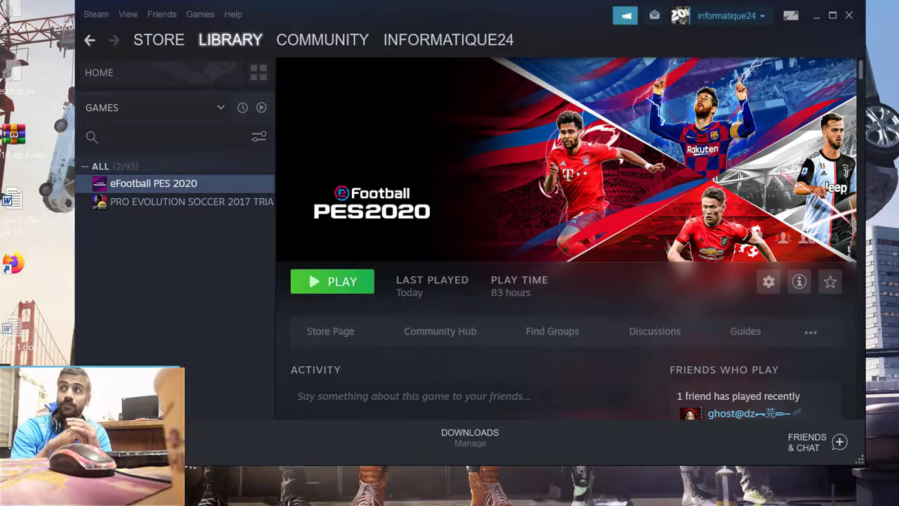
- Close the Steam window and open K:\BUCKUP STEAM\eFootball PES 2020 in File Explorer
click(848, 15)
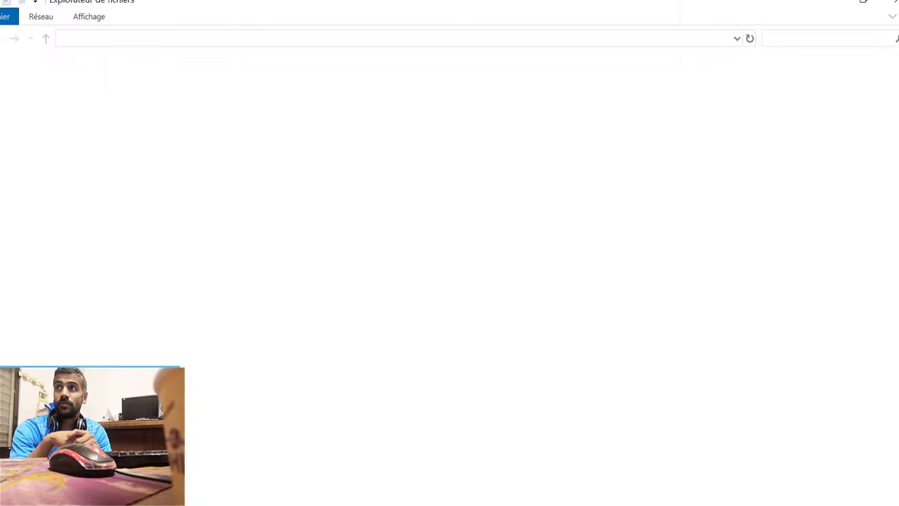
click(633, 185)
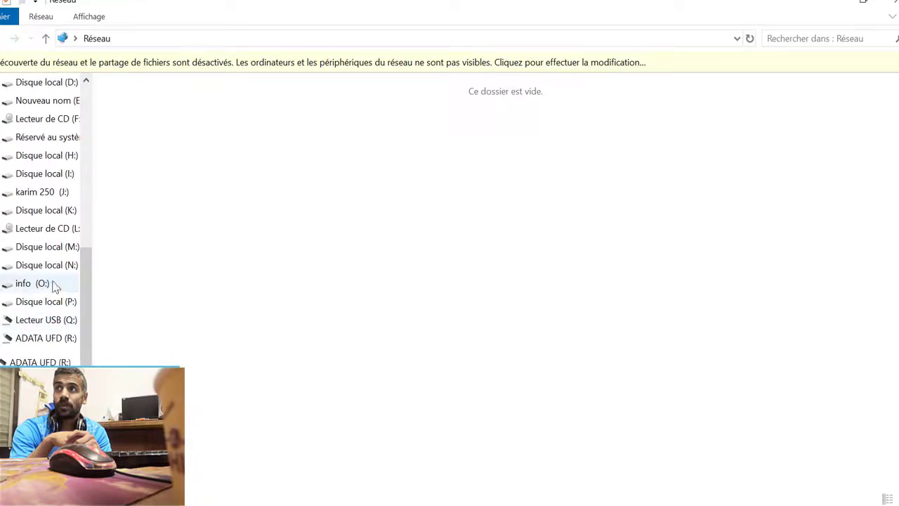
click(59, 211)
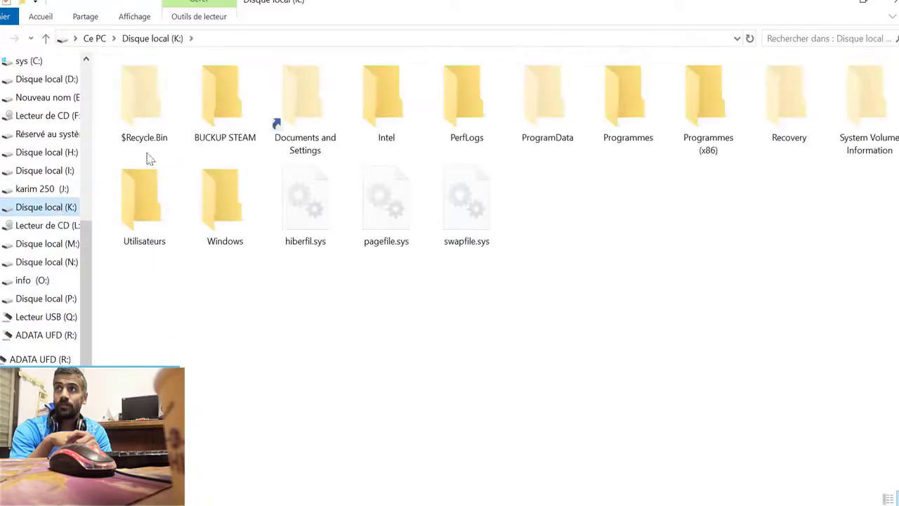
double_click(211, 115)
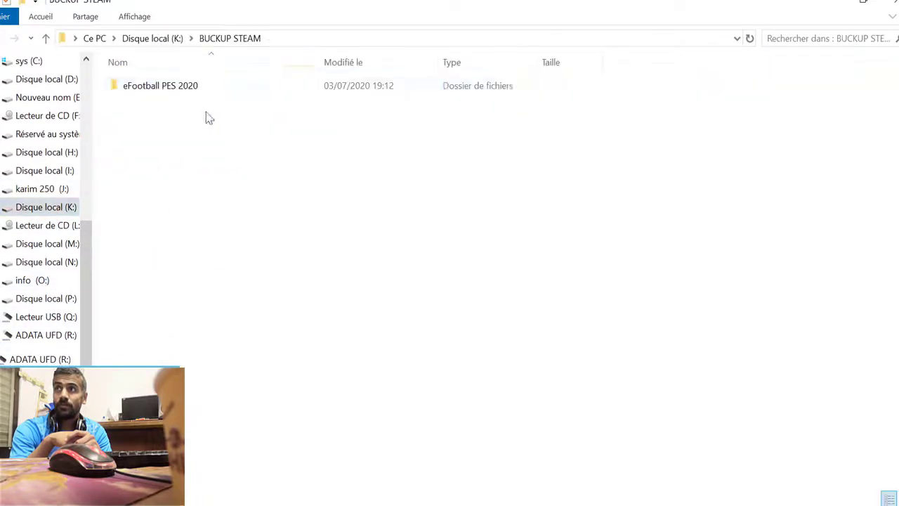
double_click(125, 90)
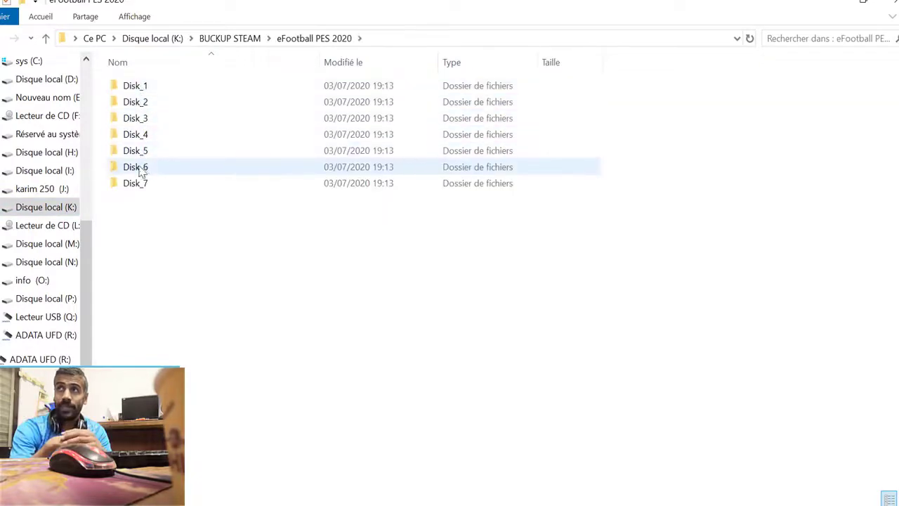
- Check the combined size of the Disk_1 to Disk_7 backup folders and return to the BUCKUP STEAM folder
drag(133, 210, 130, 88)
right_click(130, 88)
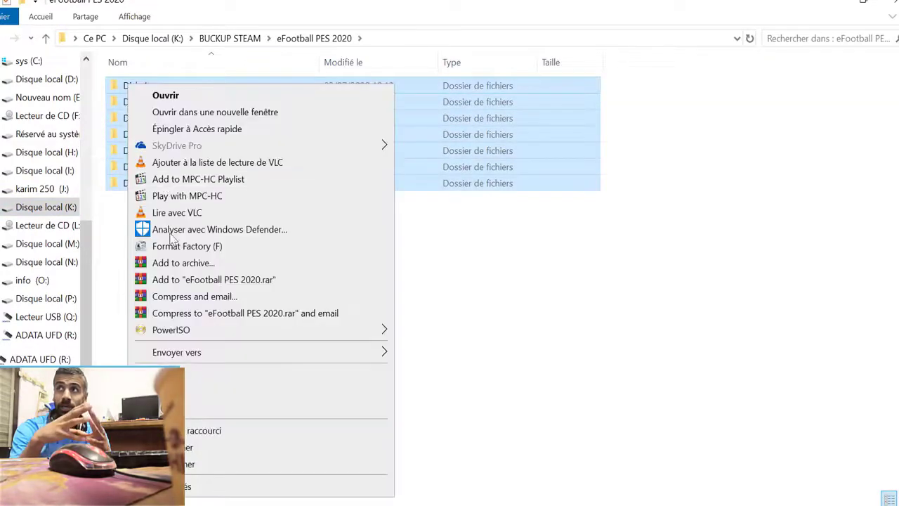
click(211, 485)
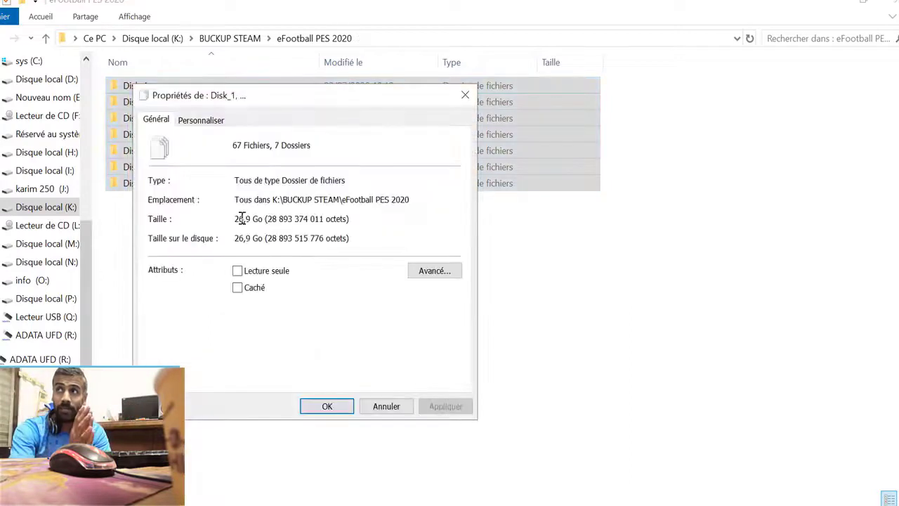
click(342, 411)
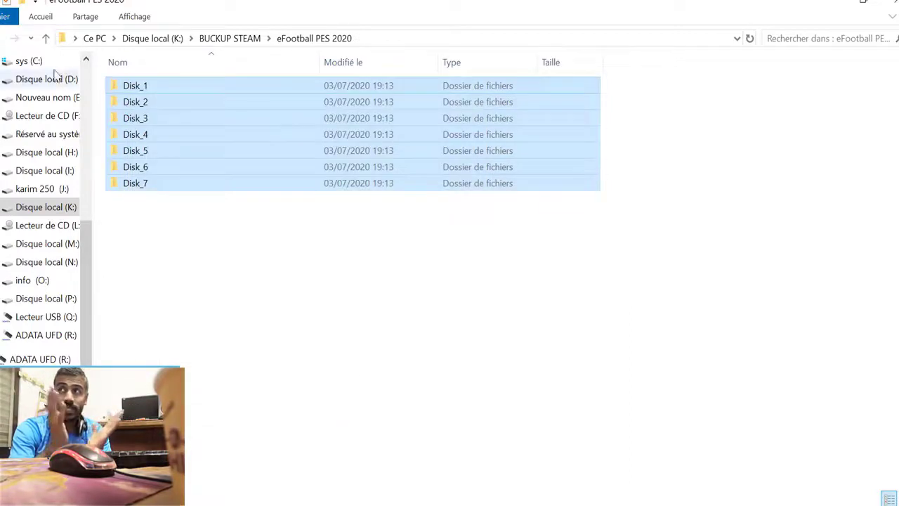
key(alt+Up)
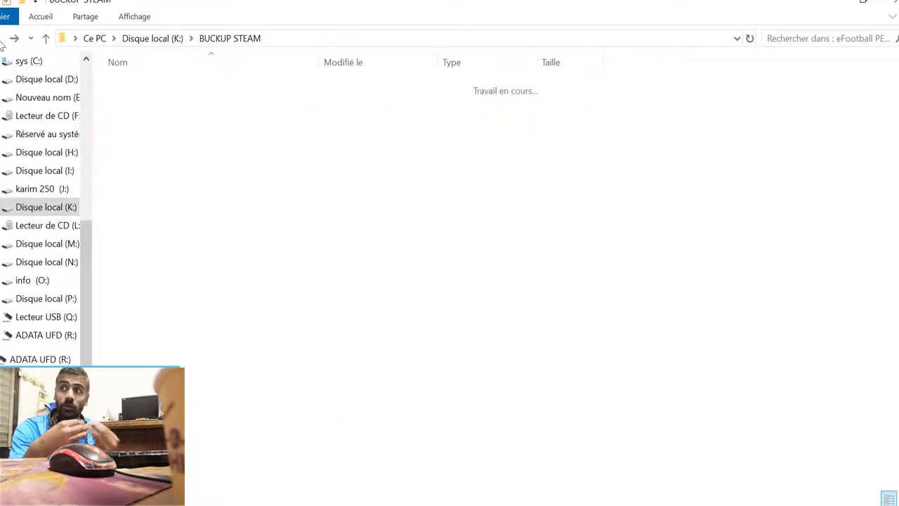
key(super+d)
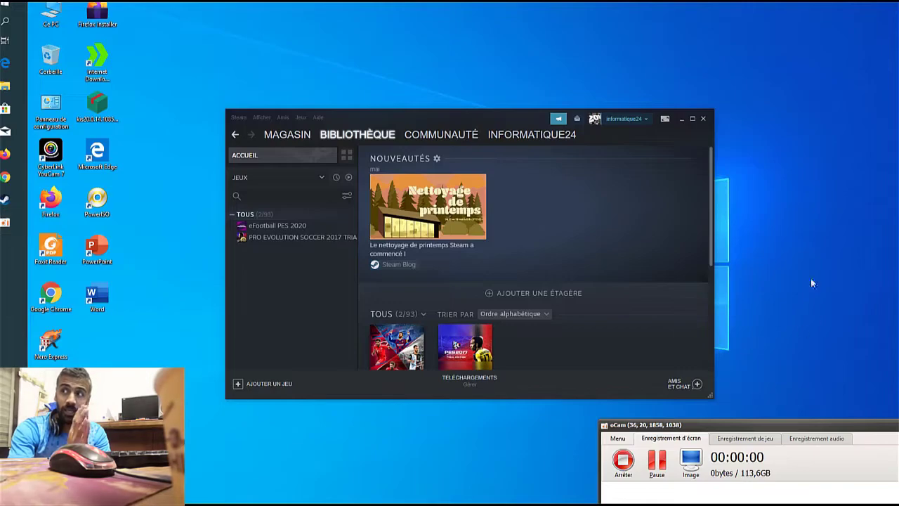
drag(763, 430, 658, 439)
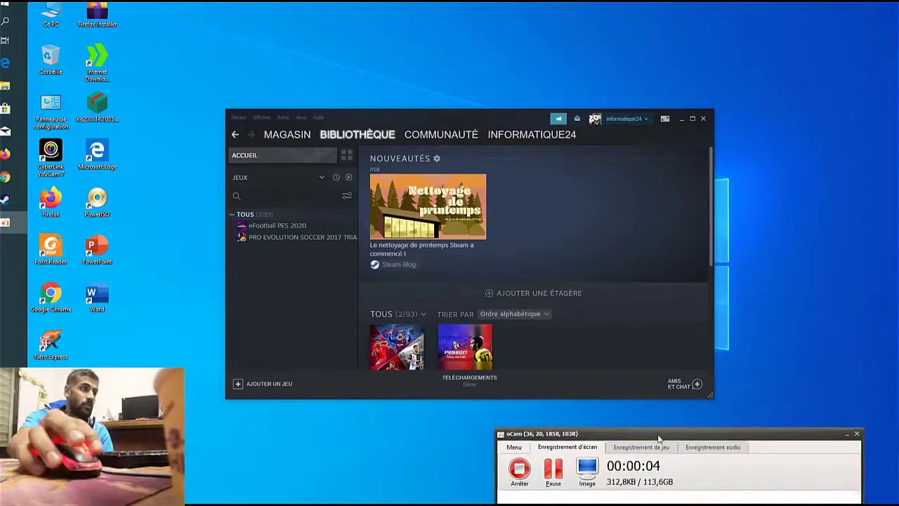
click(847, 434)
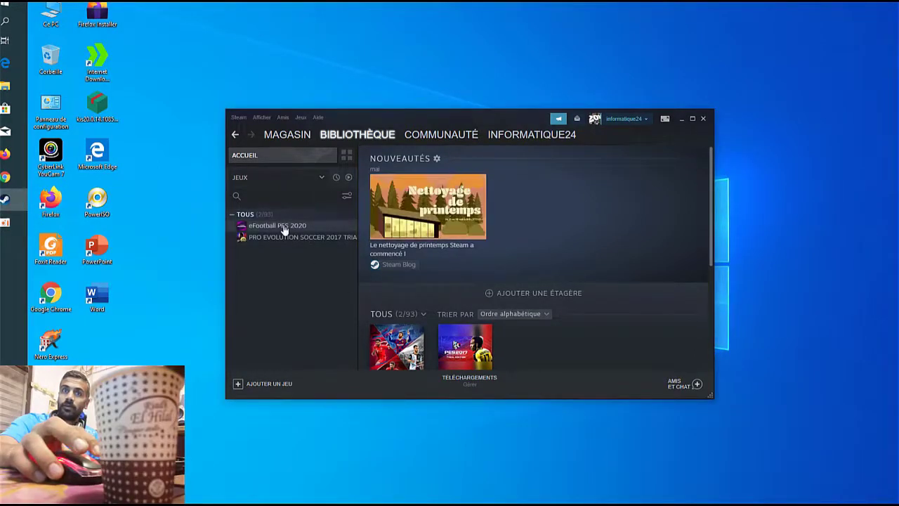
- Select eFootball PES 2020 in the Steam library and start restoring an existing backup
click(284, 225)
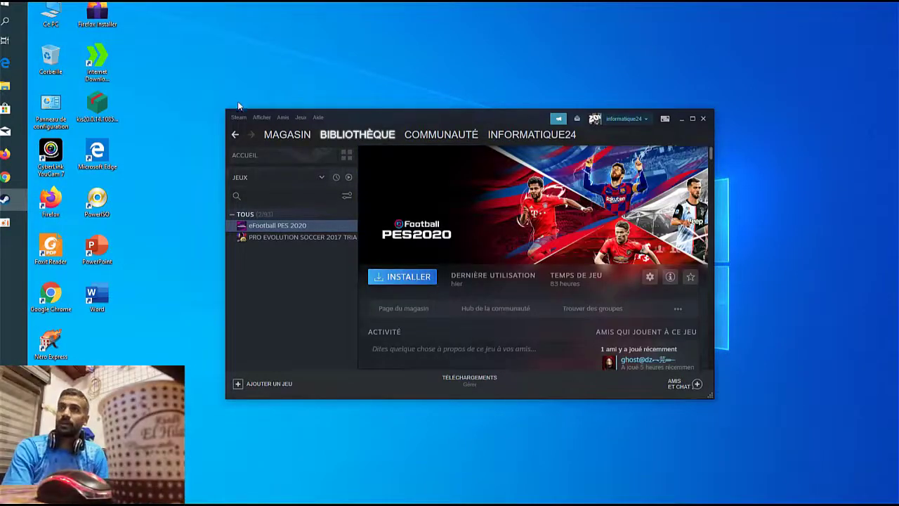
click(234, 120)
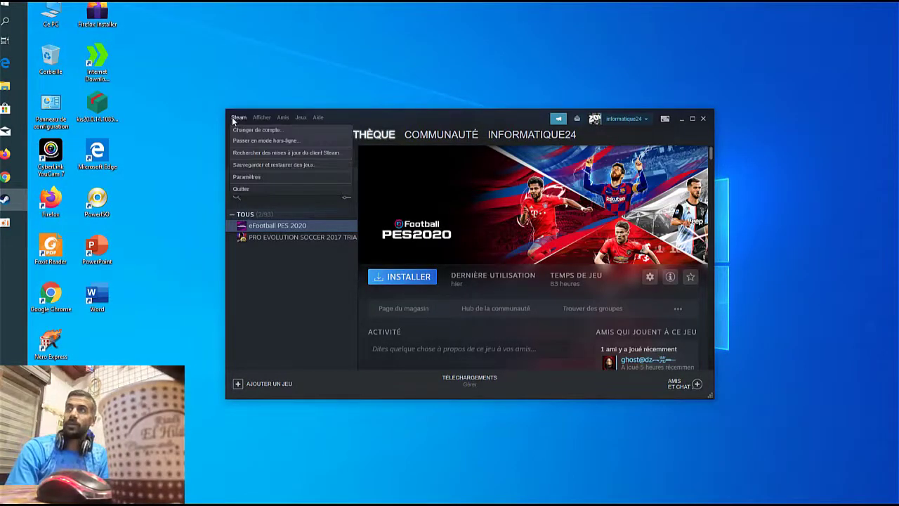
click(272, 163)
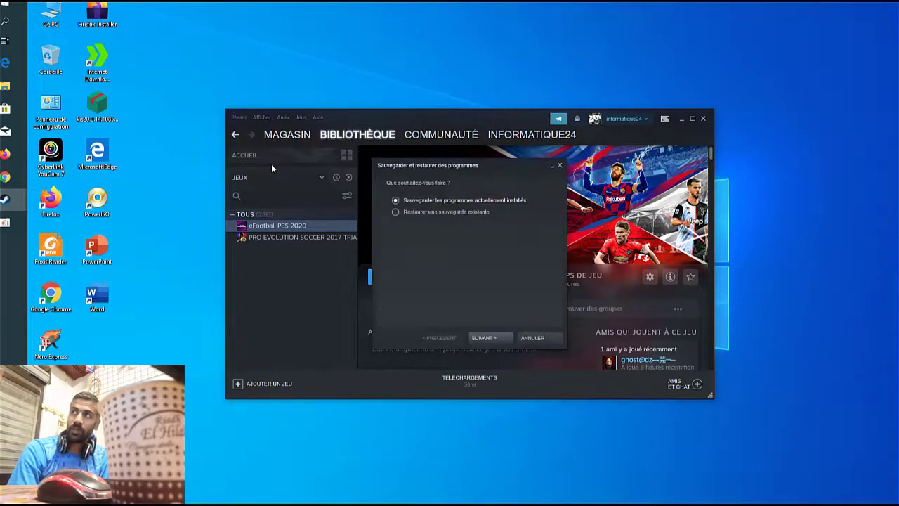
click(397, 212)
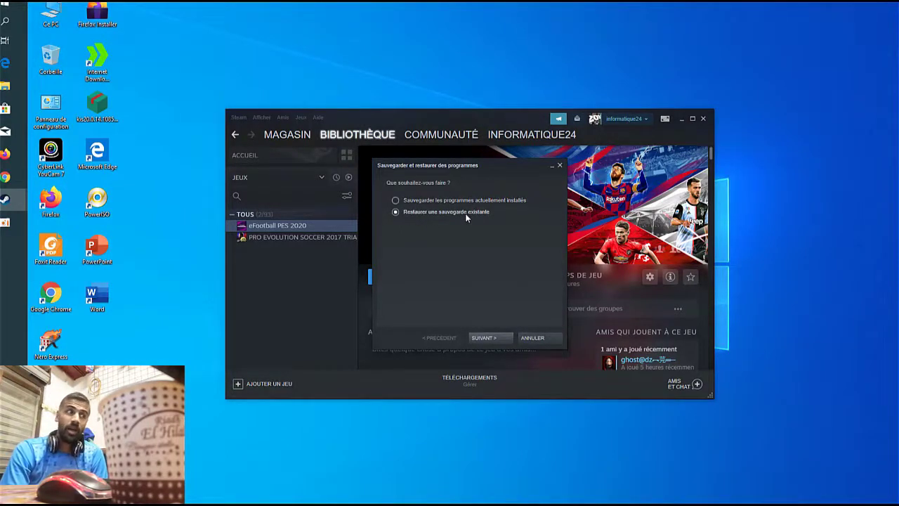
click(484, 338)
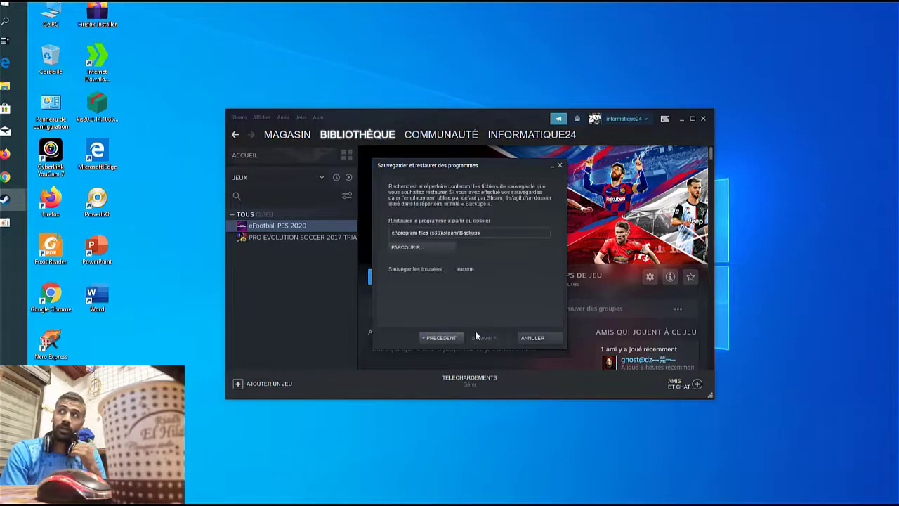
- Browse drive C for the backup location and choose C:\BUCKUP STEAM as the folder to restore from
click(422, 248)
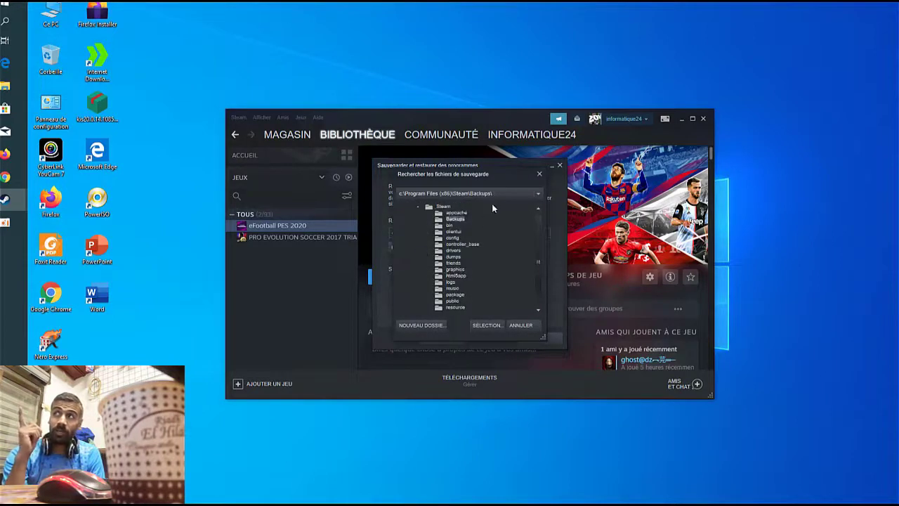
click(512, 193)
scroll(454, 212, down, 2)
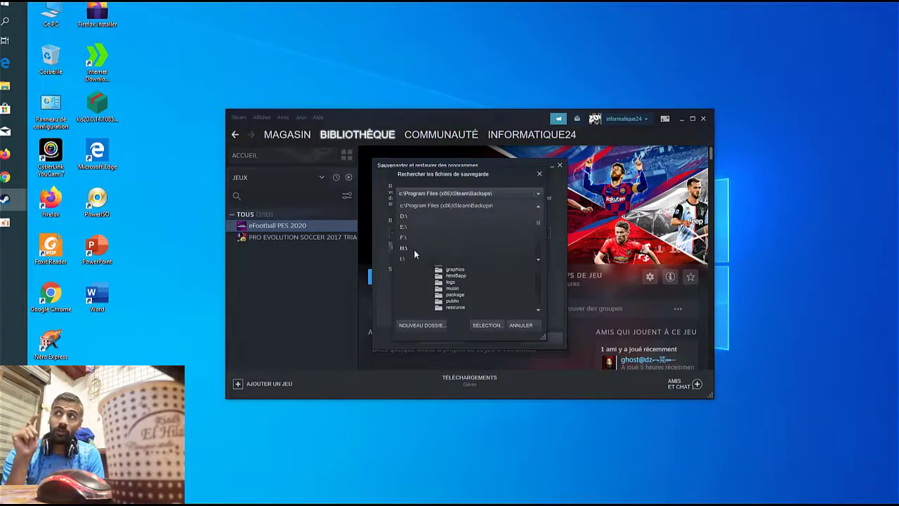
scroll(411, 248, up, 2)
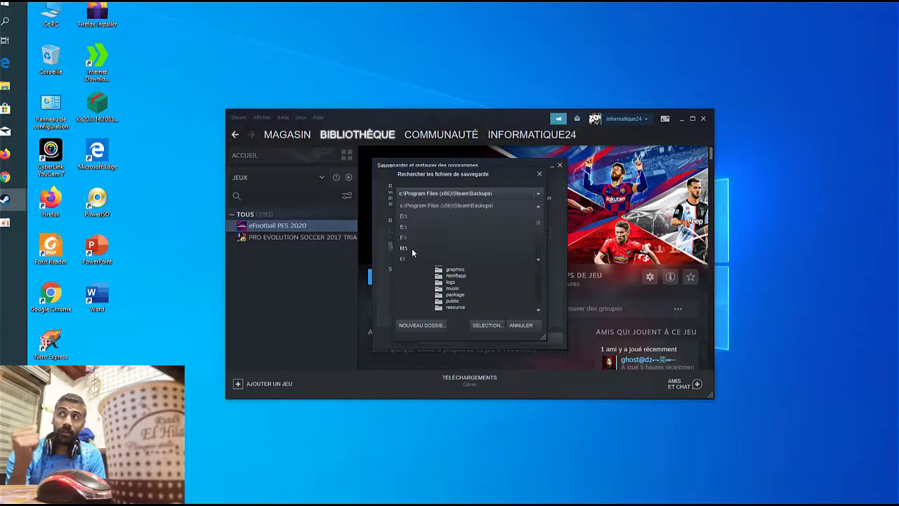
click(408, 210)
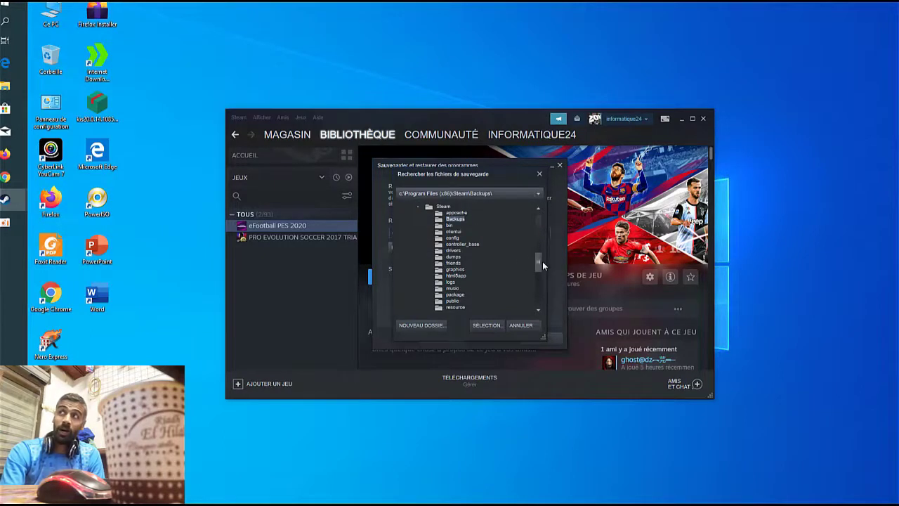
drag(543, 261, 546, 225)
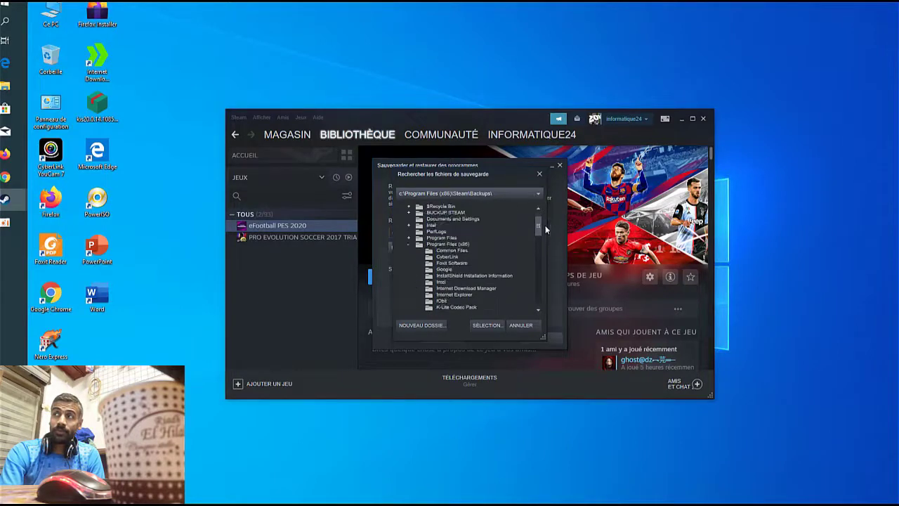
click(410, 245)
click(446, 219)
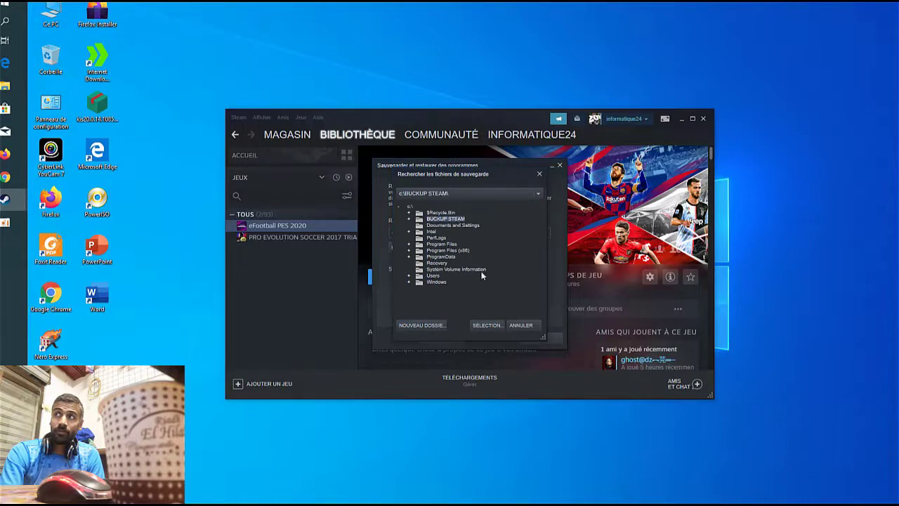
click(486, 325)
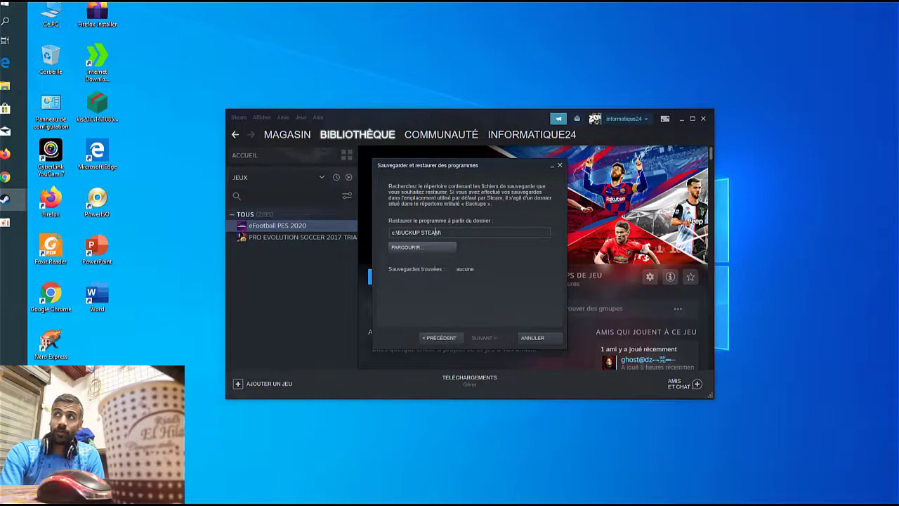
- Set the restore source to C:\BUCKUP STEAM\eFootball PES 2020 and start installing it in C:\Program Files (x86)\Steam with desktop and Start menu shortcuts
click(428, 250)
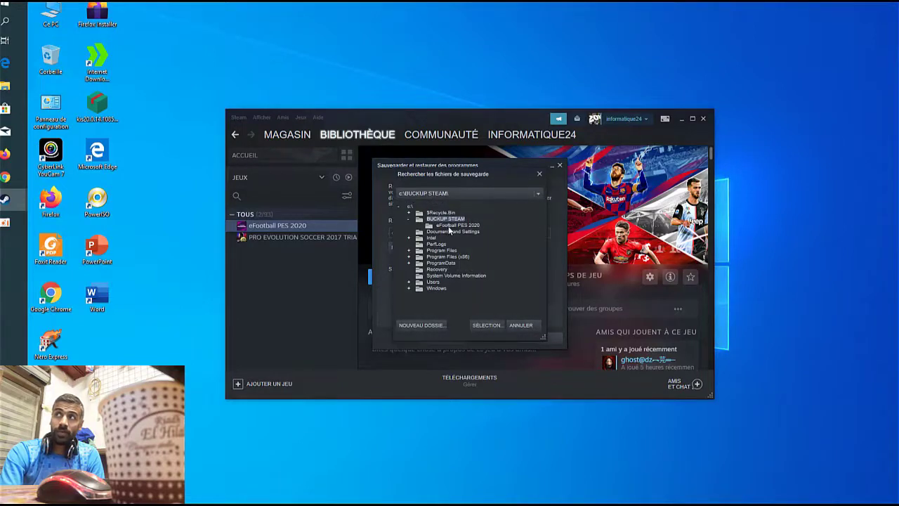
click(455, 225)
click(487, 325)
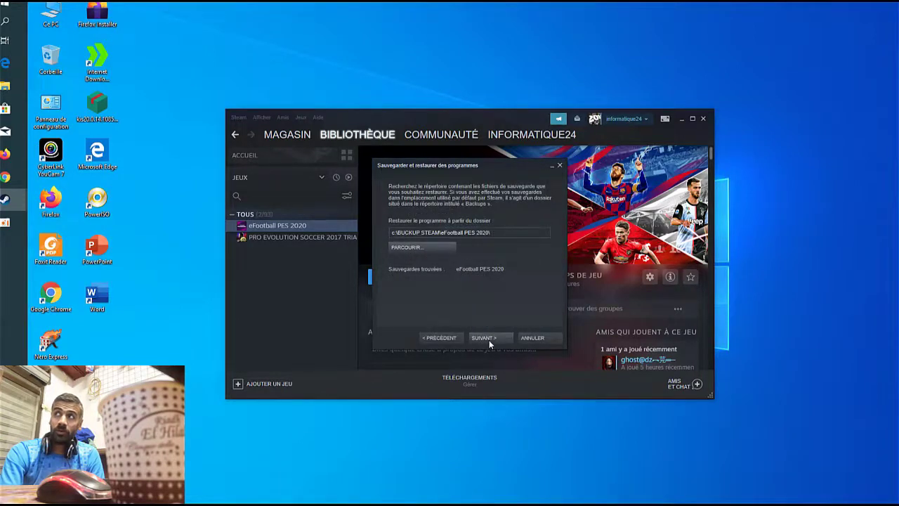
click(485, 339)
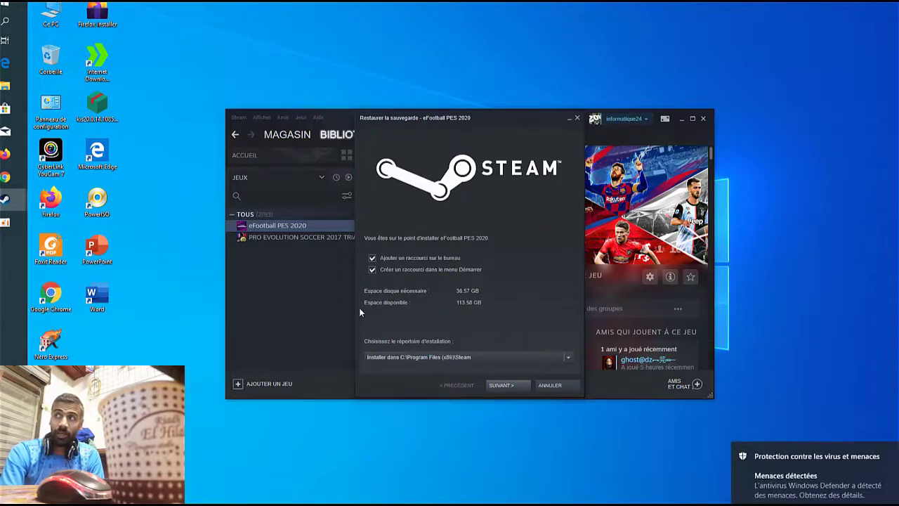
click(501, 385)
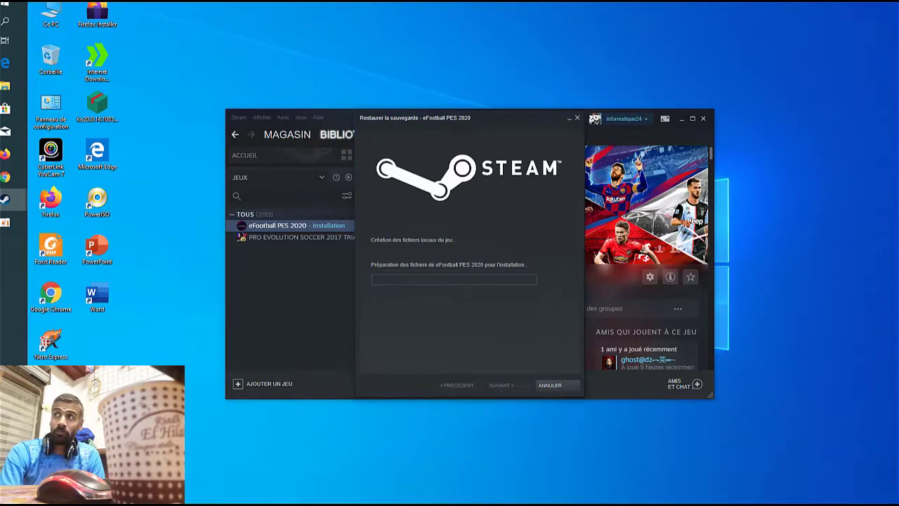
- Wait for the eFootball PES 2020 restore to complete and finish the restore wizard
key(alt+Tab)
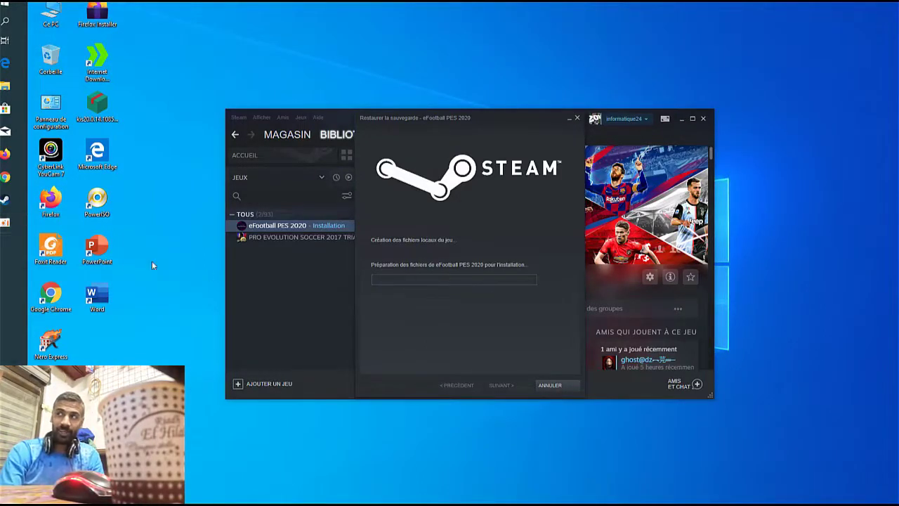
click(5, 222)
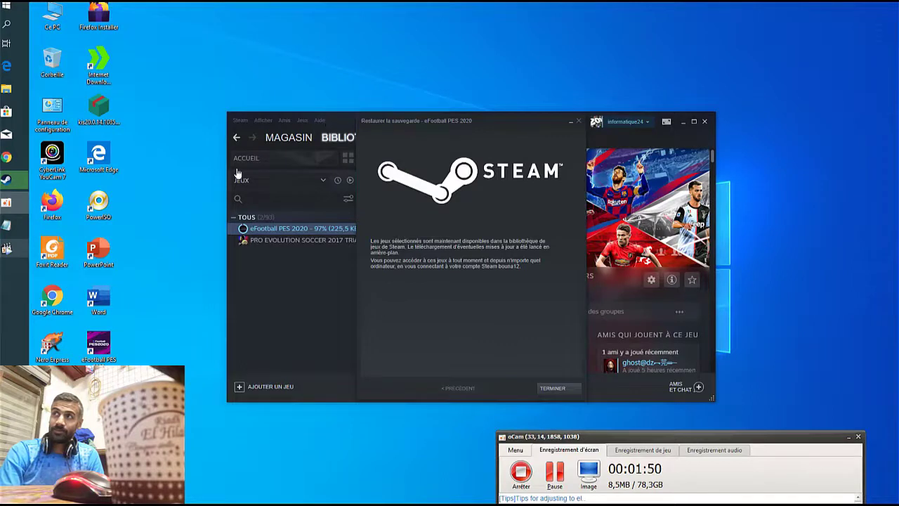
click(551, 389)
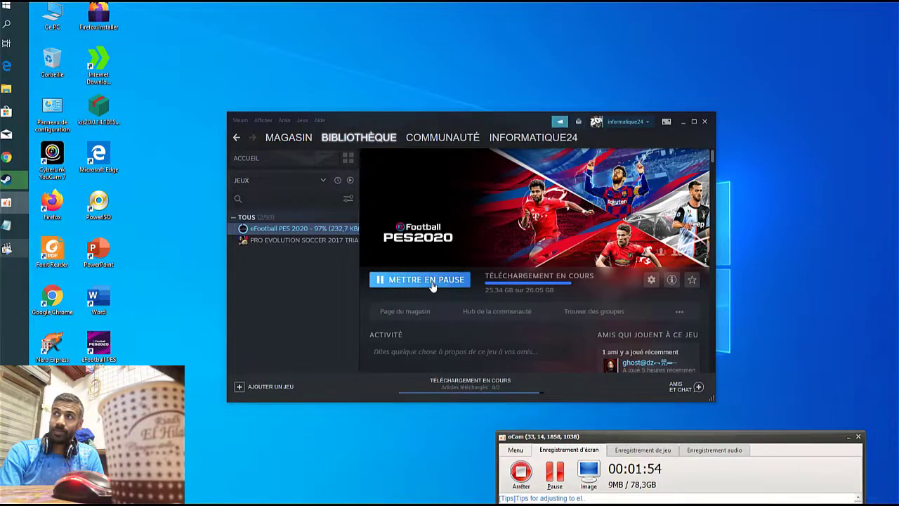
right_click(418, 33)
click(456, 63)
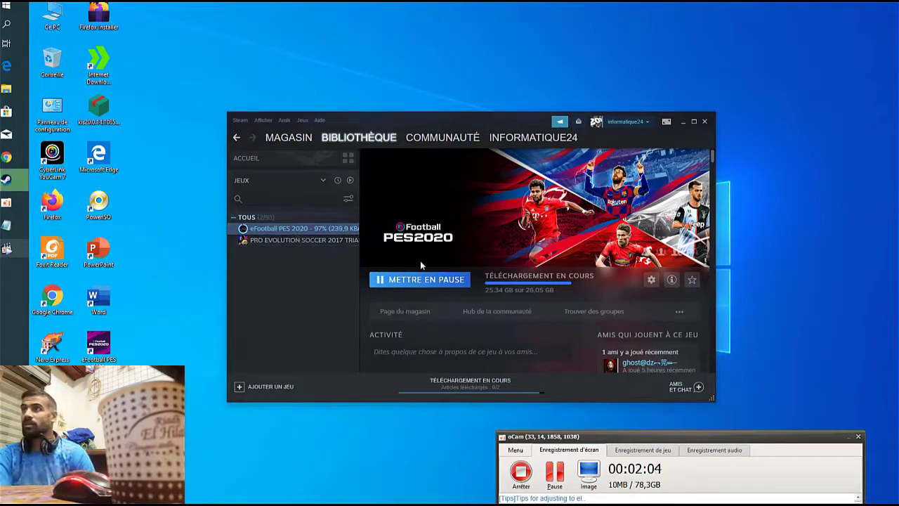
right_click(432, 51)
click(476, 76)
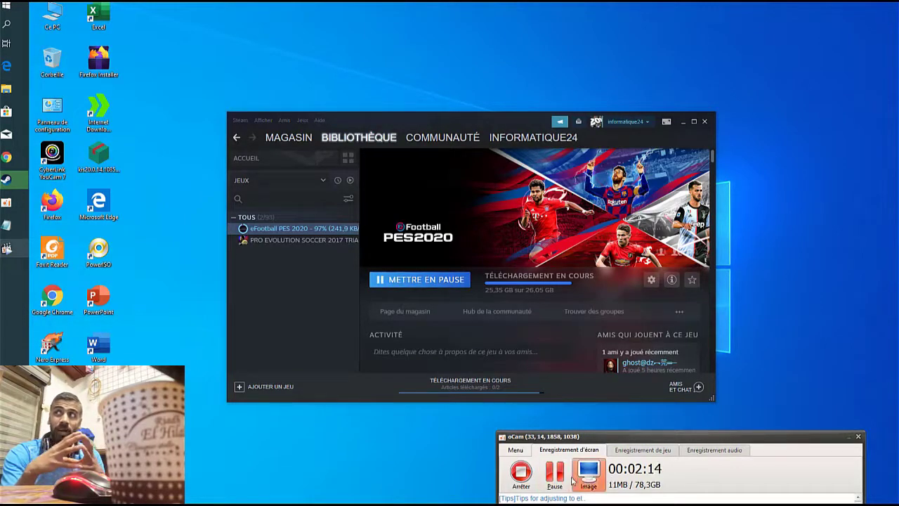
click(555, 474)
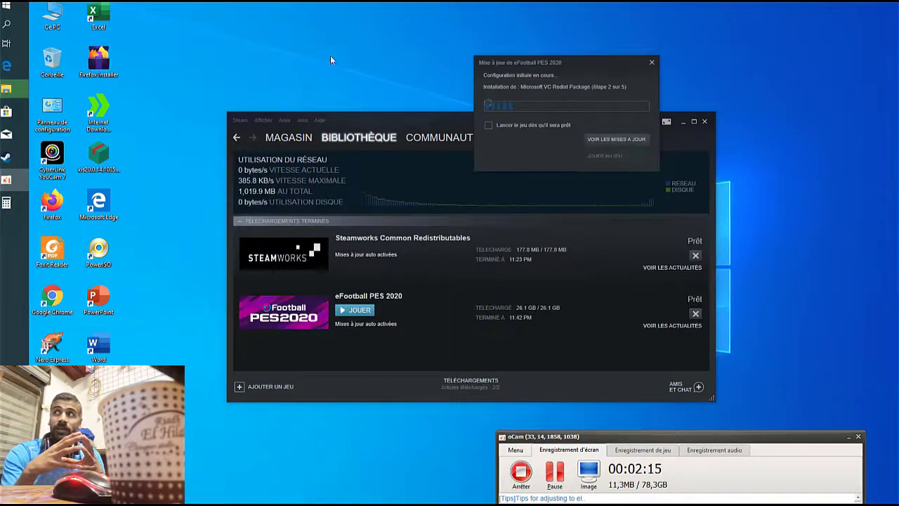
right_click(328, 33)
click(366, 63)
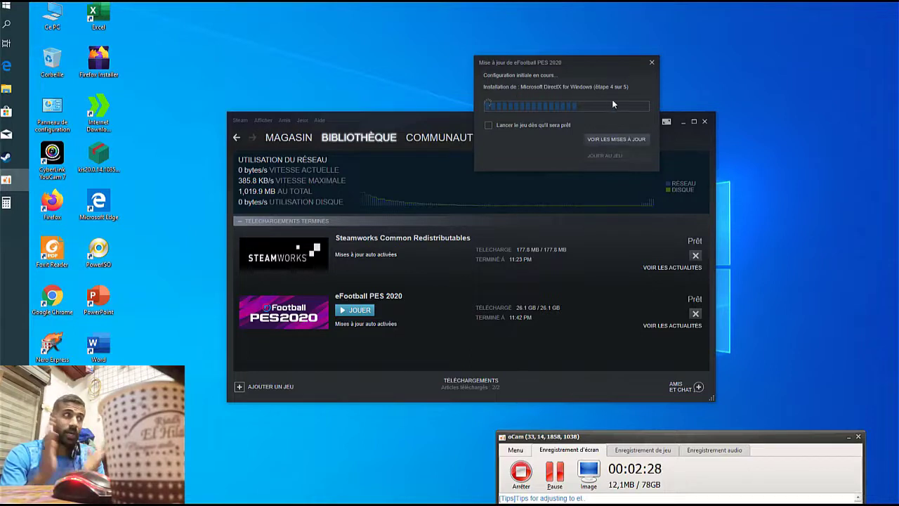
right_click(300, 33)
click(354, 63)
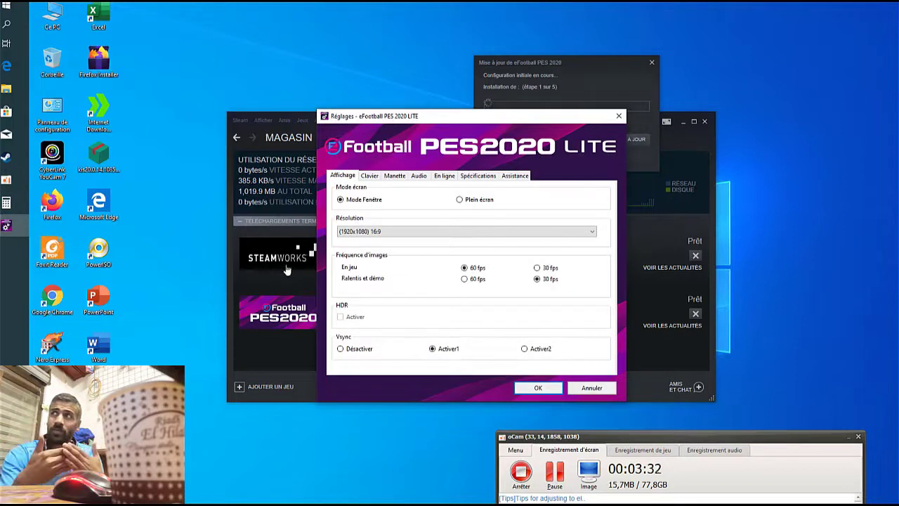
- In the eFootball PES 2020 LITE controller settings, switch Manette 1 to DirectInput and open its list of devices
click(413, 176)
click(394, 176)
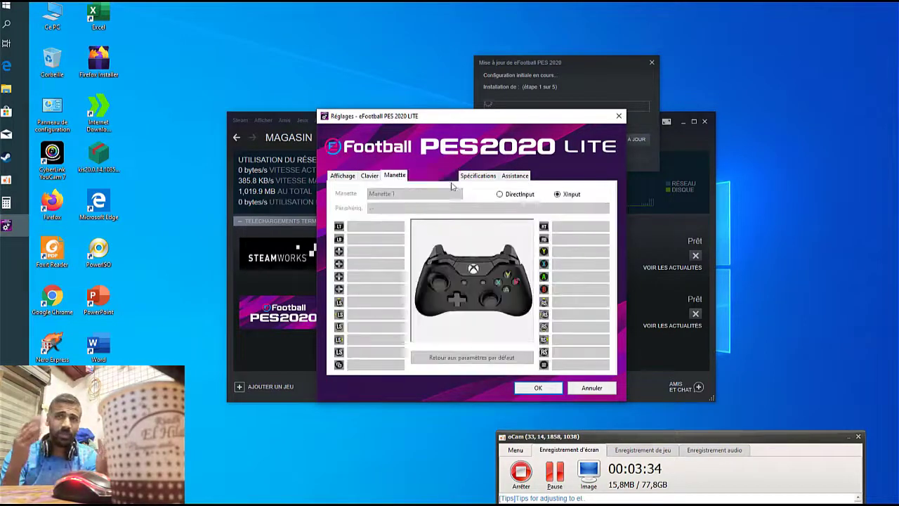
click(526, 197)
click(485, 209)
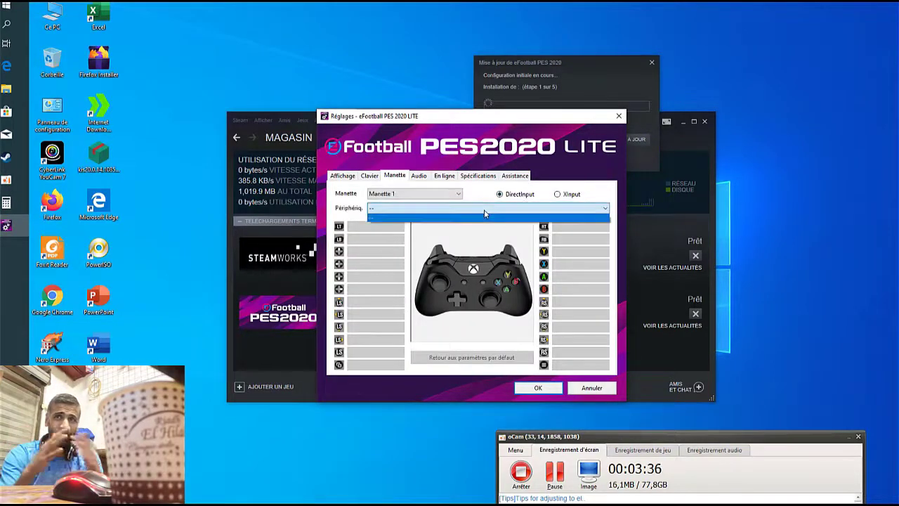
click(619, 118)
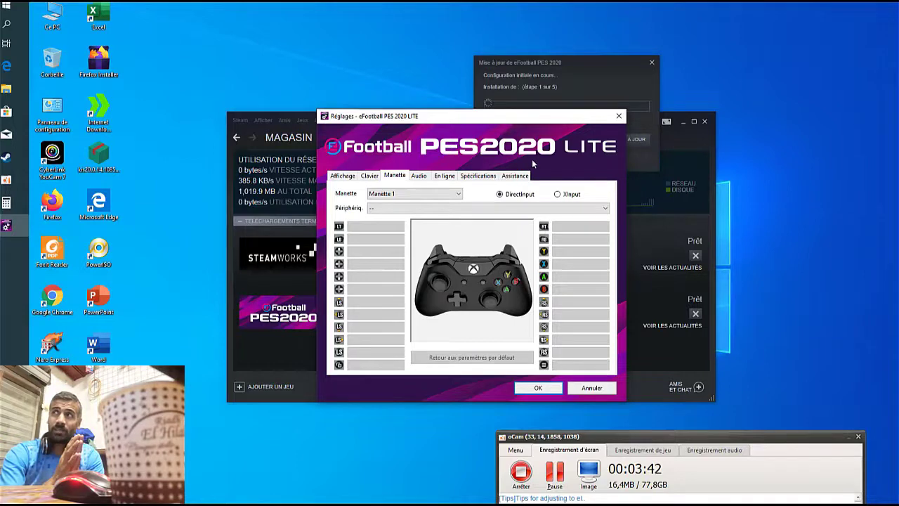
- Look through the assistance, online and hardware specification pages of the game settings
click(515, 175)
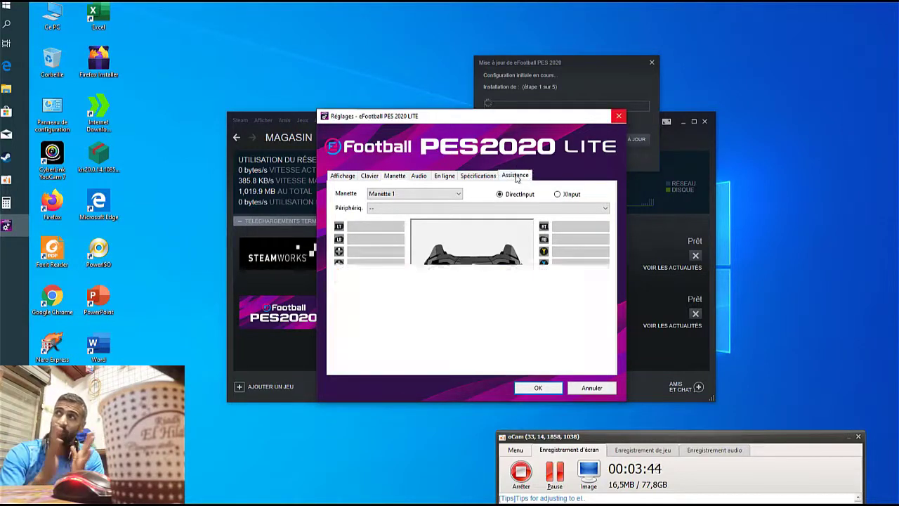
click(444, 175)
click(473, 178)
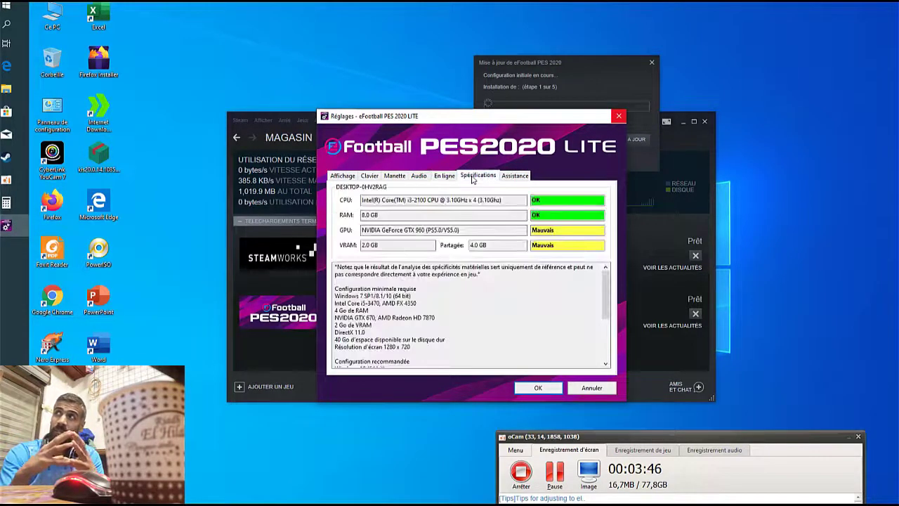
click(450, 176)
- Return to the controller settings, choose the "--" device for Manette 1, and save the game settings
click(395, 177)
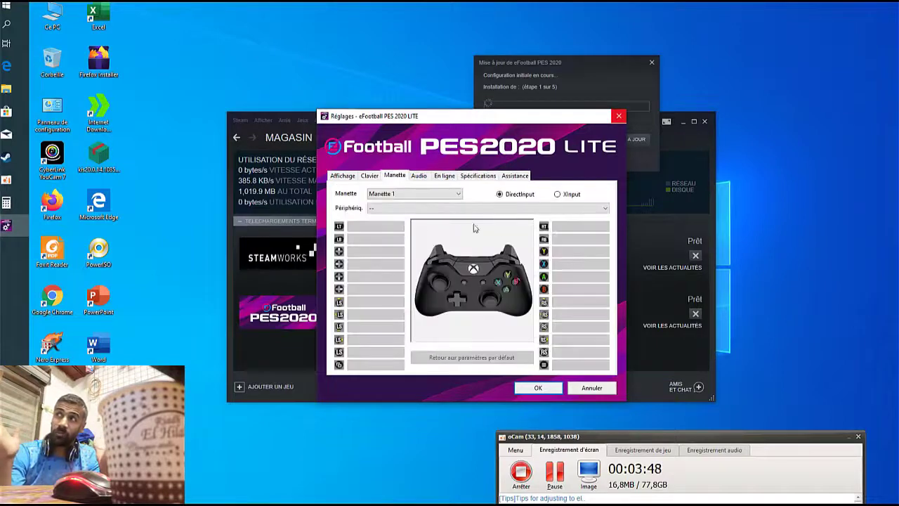
click(502, 209)
click(502, 215)
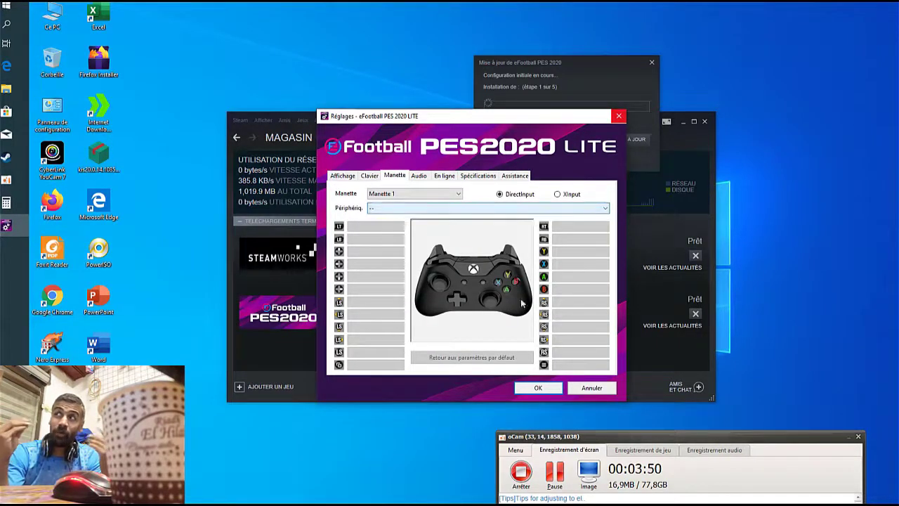
click(534, 389)
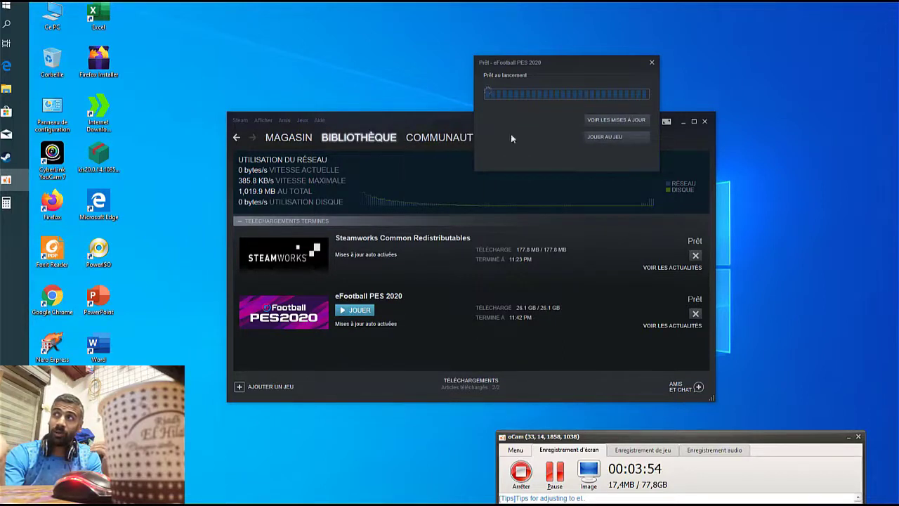
- View the eFootball PES 2020 update news, minimize the Steam window, and launch the game
click(636, 120)
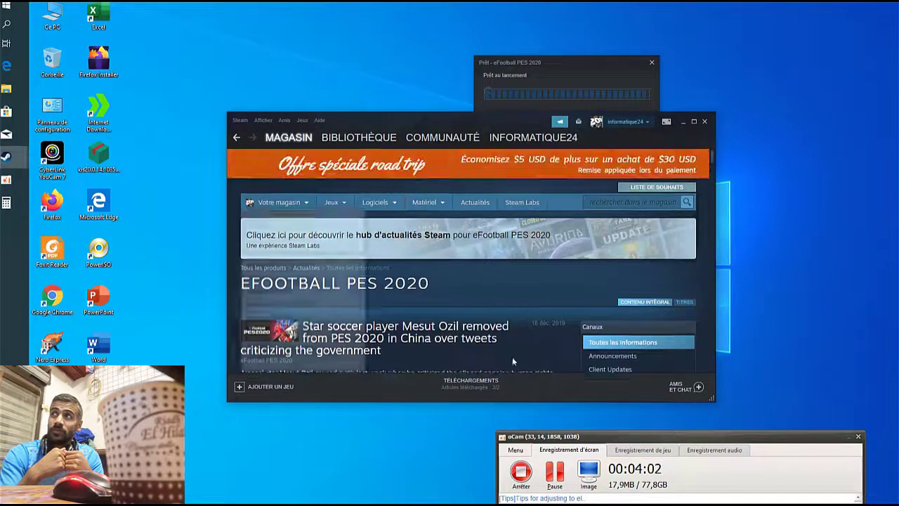
scroll(424, 295, down, 3)
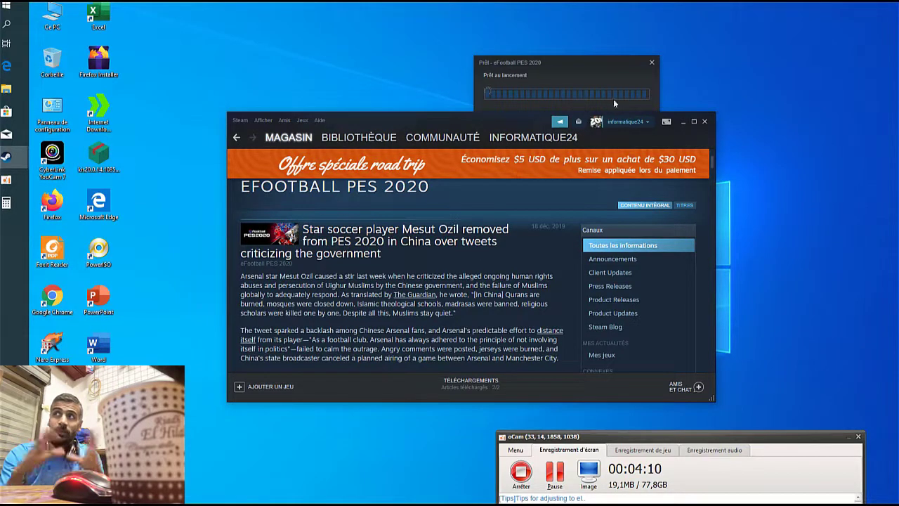
click(683, 122)
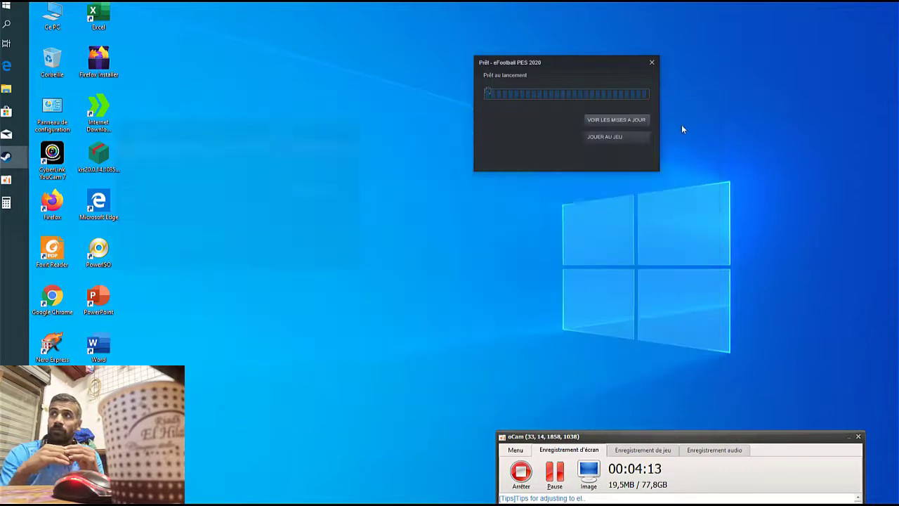
click(597, 138)
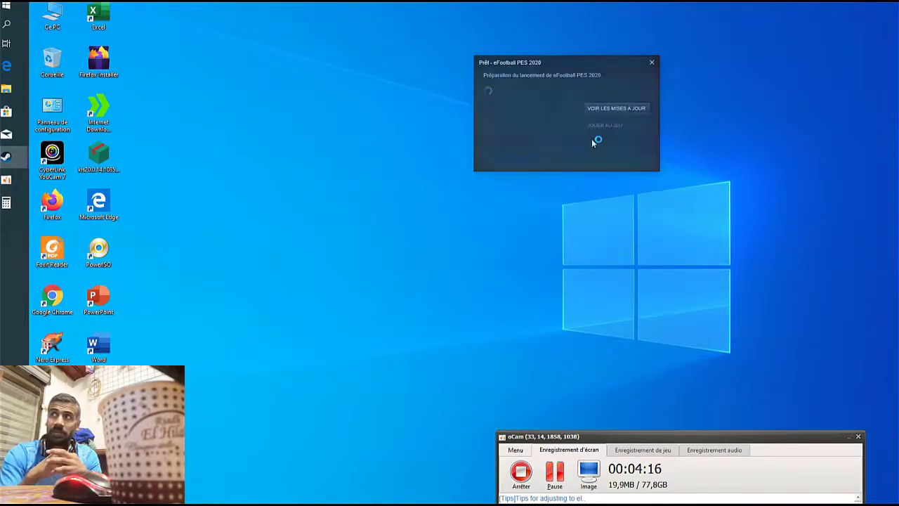
right_click(350, 15)
click(394, 43)
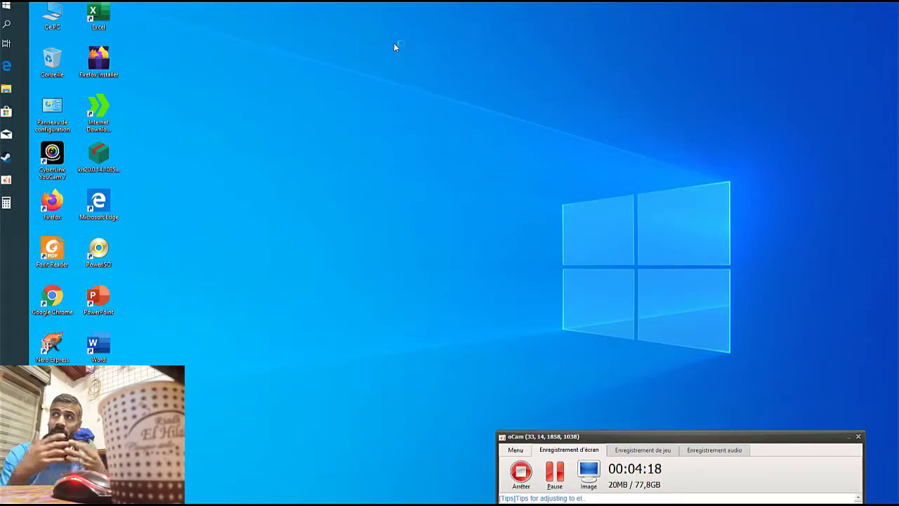
right_click(277, 88)
click(329, 115)
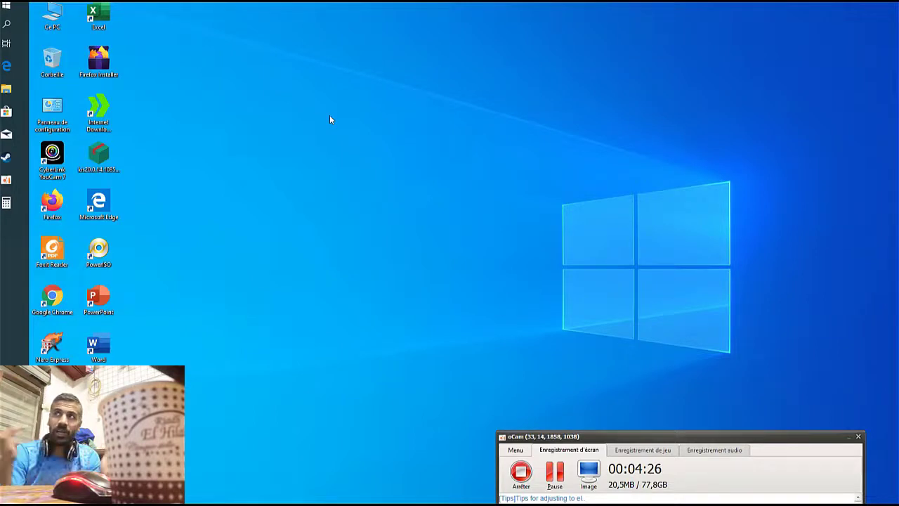
right_click(330, 115)
click(399, 148)
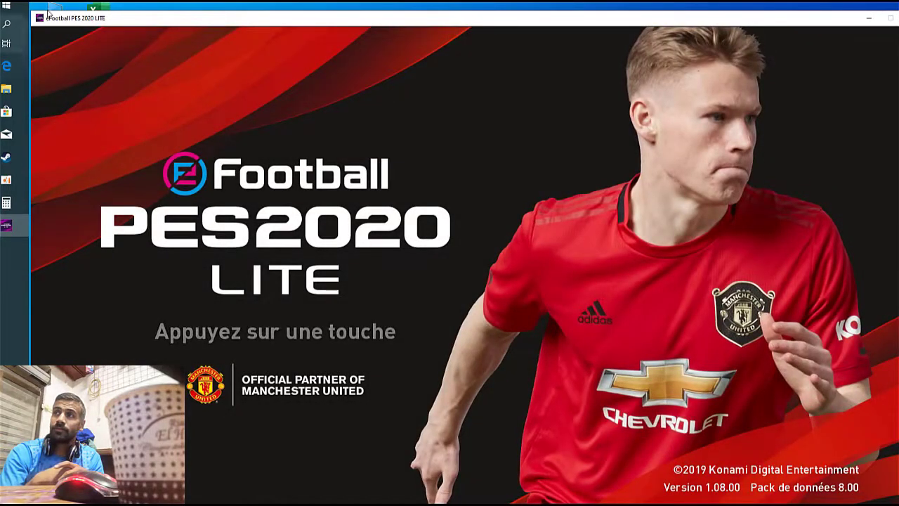
- Move the eFootball PES 2020 LITE game window so its window controls are fully on screen
double_click(498, 21)
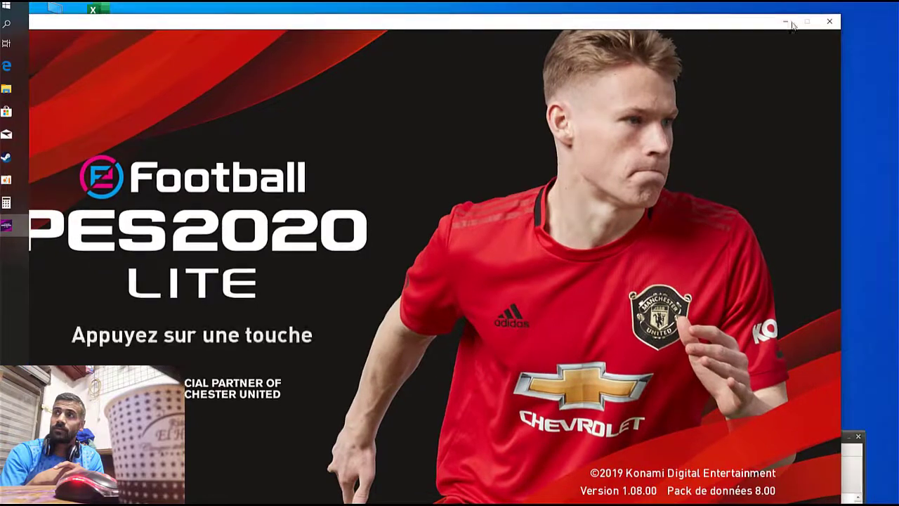
- Close the eFootball PES 2020 LITE game and open the Utilisateurs\WIN 10\Téléchargements\Compressed folder on the sys (J:) drive in File Explorer
click(830, 21)
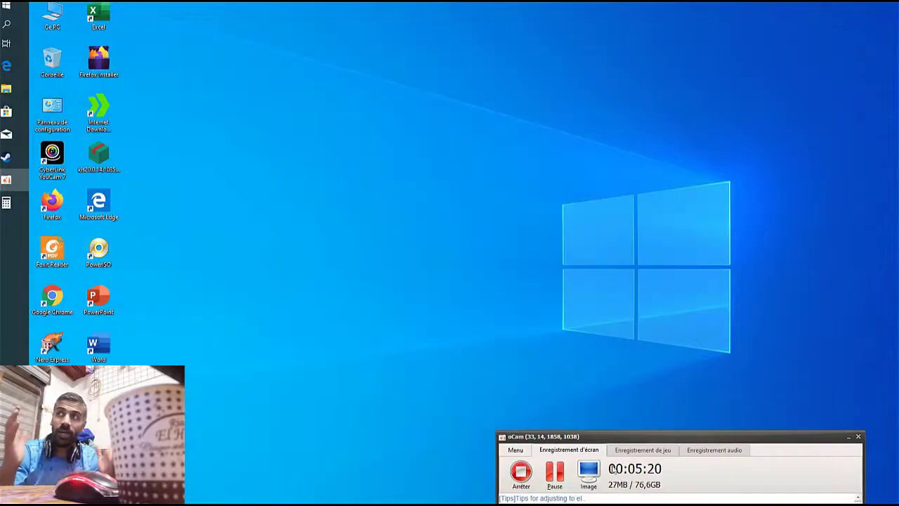
double_click(64, 17)
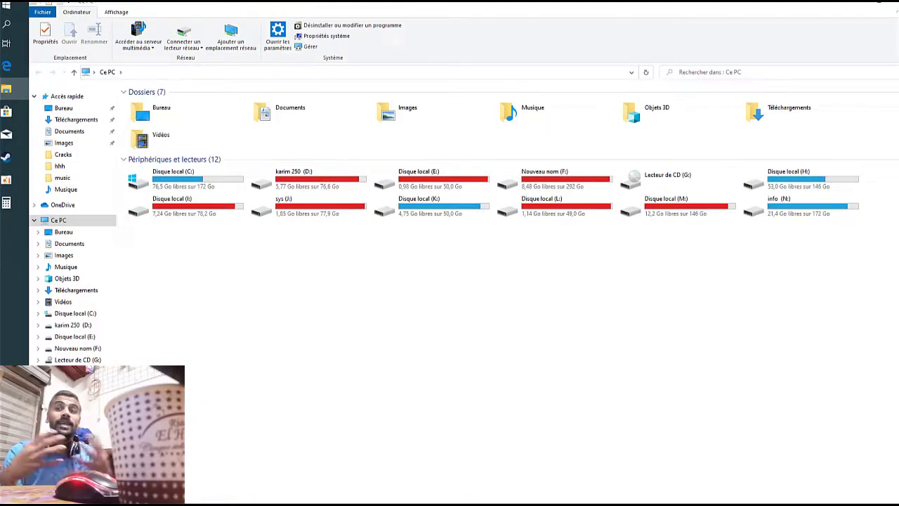
double_click(283, 204)
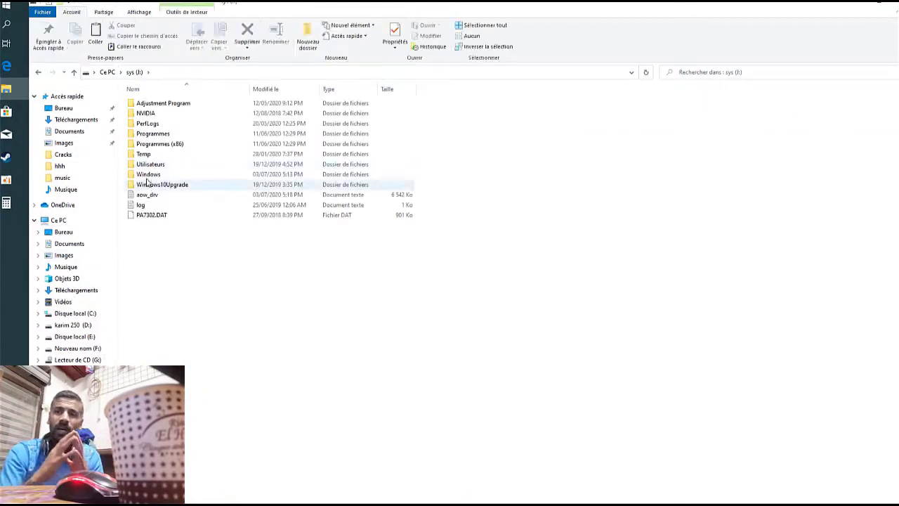
double_click(148, 164)
double_click(145, 112)
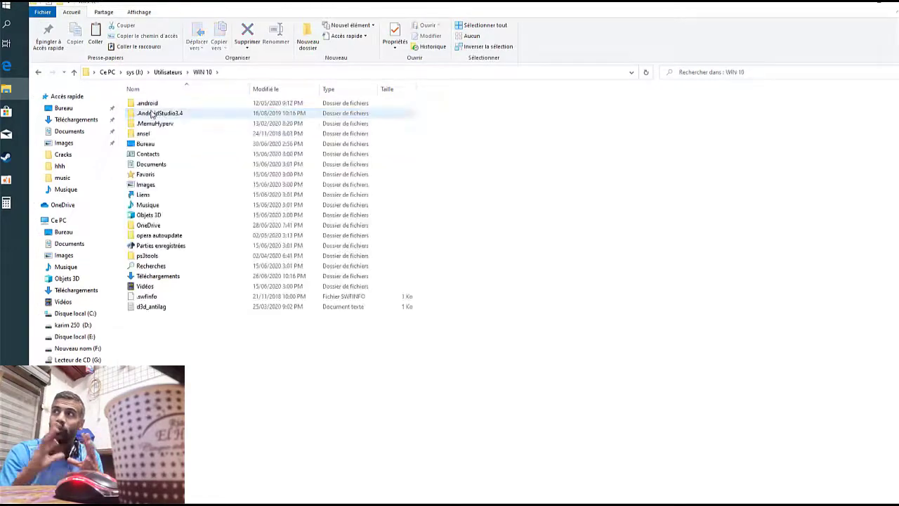
double_click(158, 276)
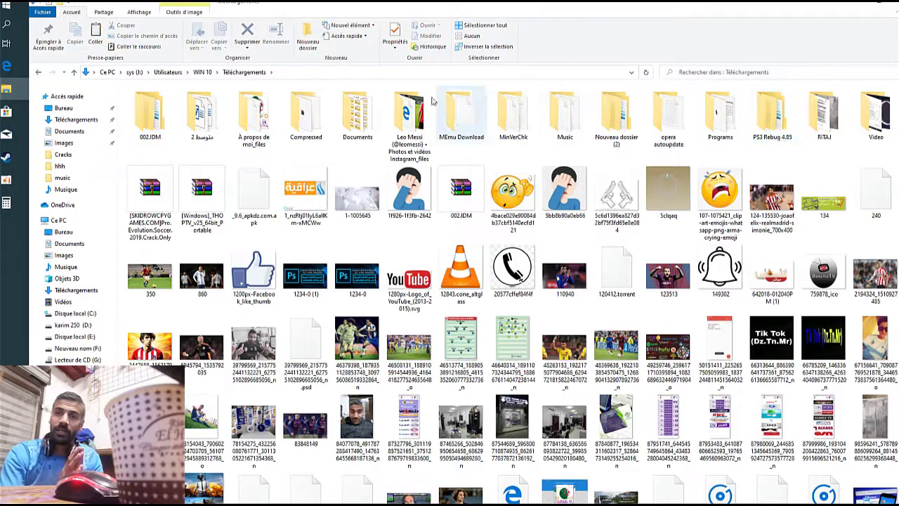
double_click(314, 134)
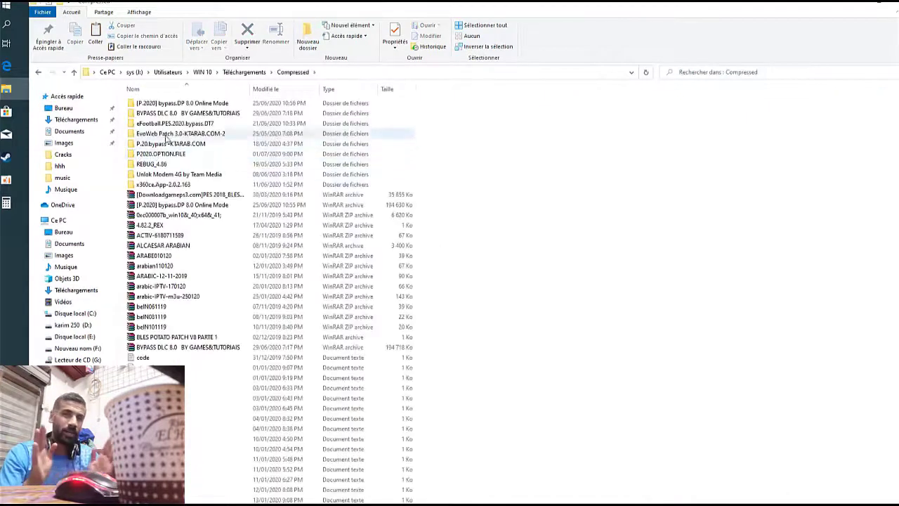
- Copy all files from the inner "[P.2020] bypass.DP 8.0 Online Mode" folder
click(187, 104)
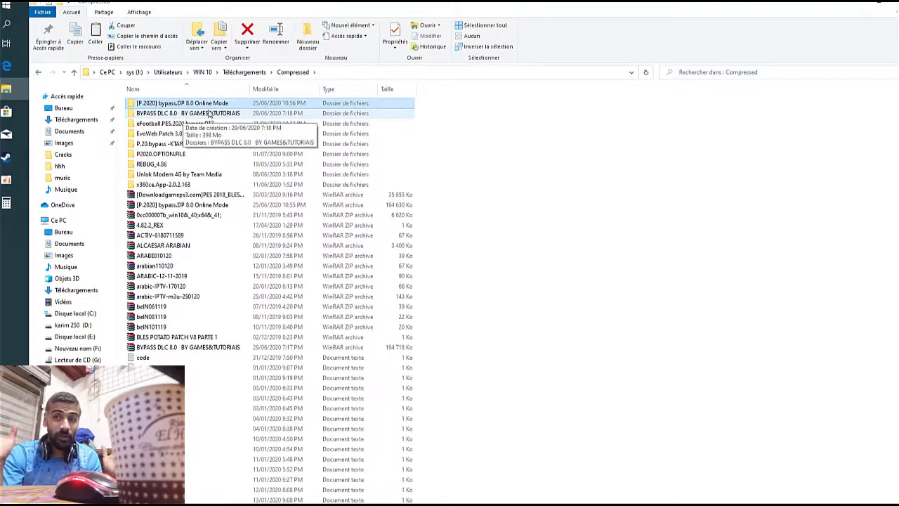
double_click(211, 104)
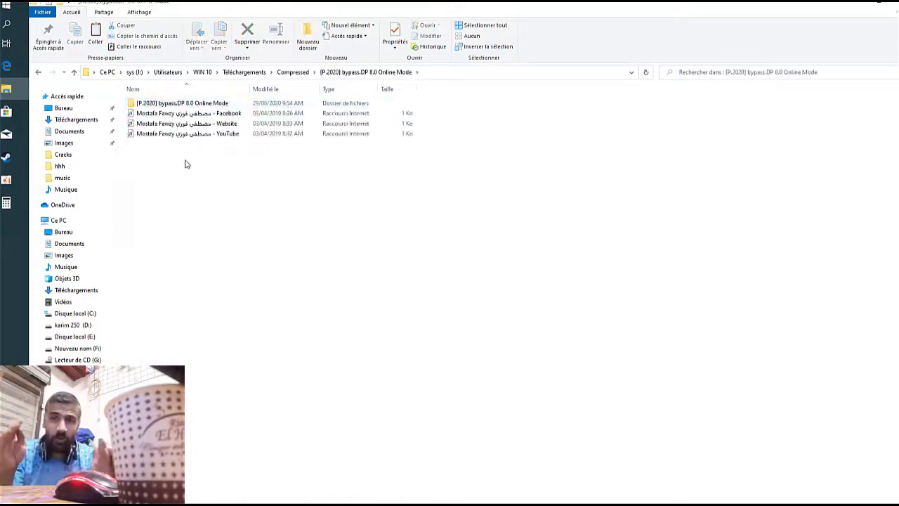
double_click(170, 103)
drag(174, 243, 158, 117)
right_click(174, 144)
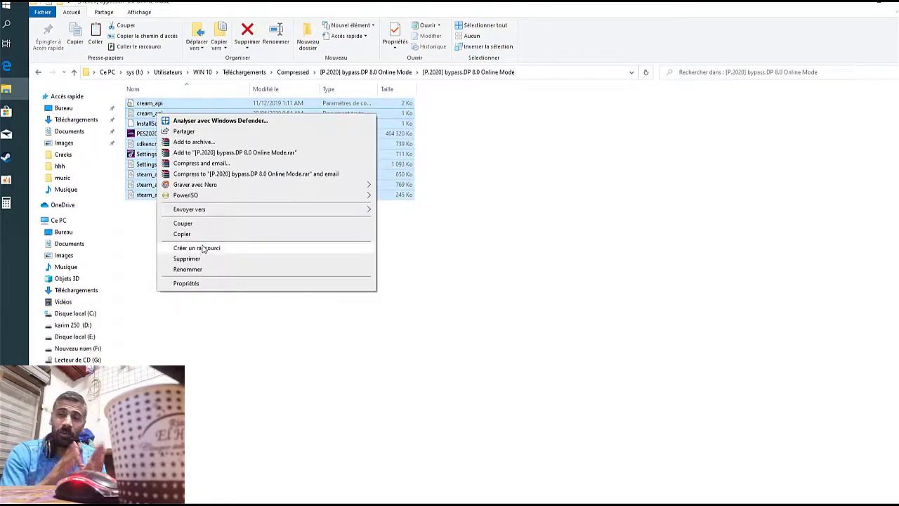
click(203, 236)
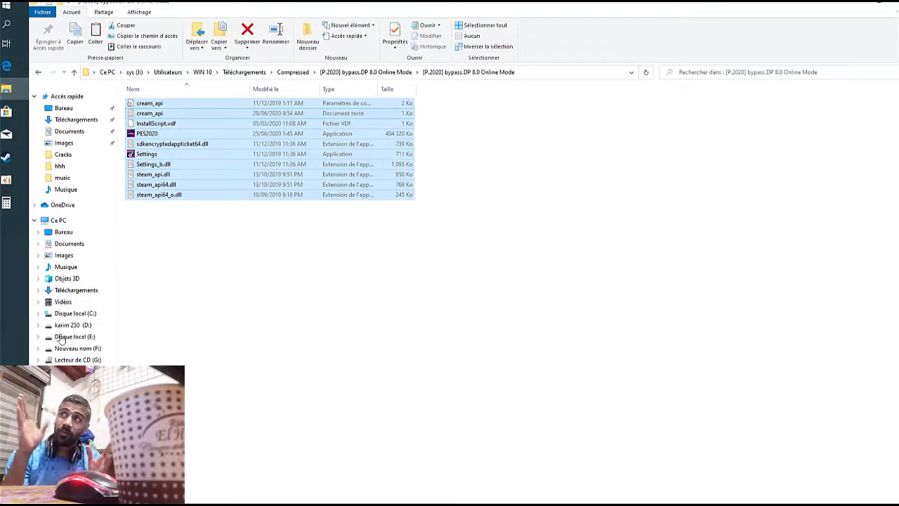
- Open the Steam installation folder under Programmes (x86) on Disque local (C:)
click(81, 314)
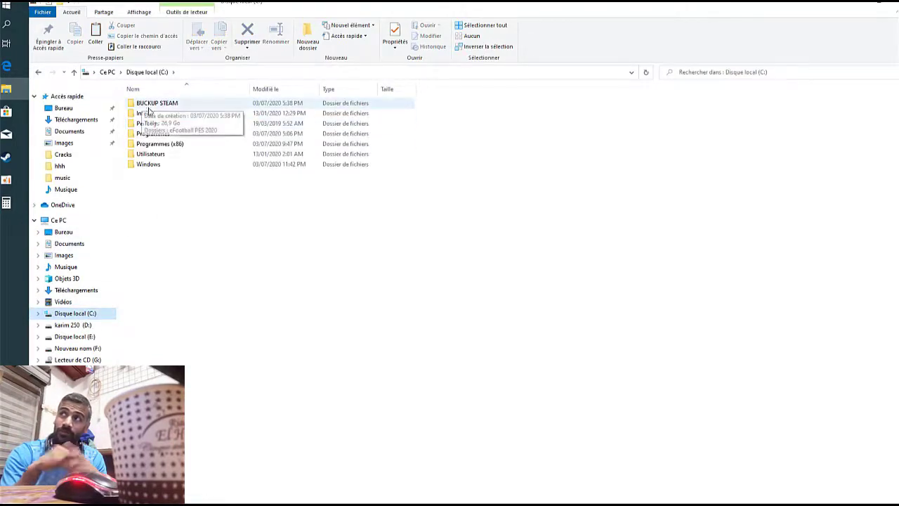
double_click(150, 145)
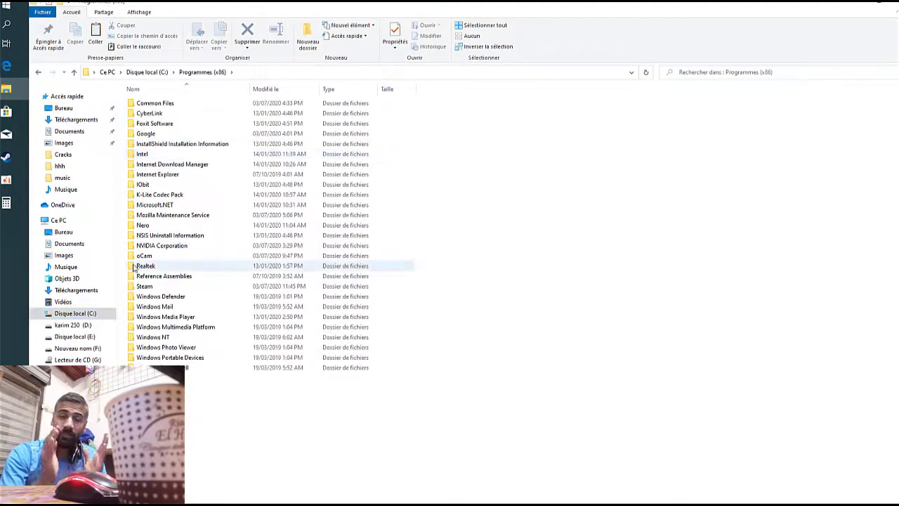
double_click(143, 286)
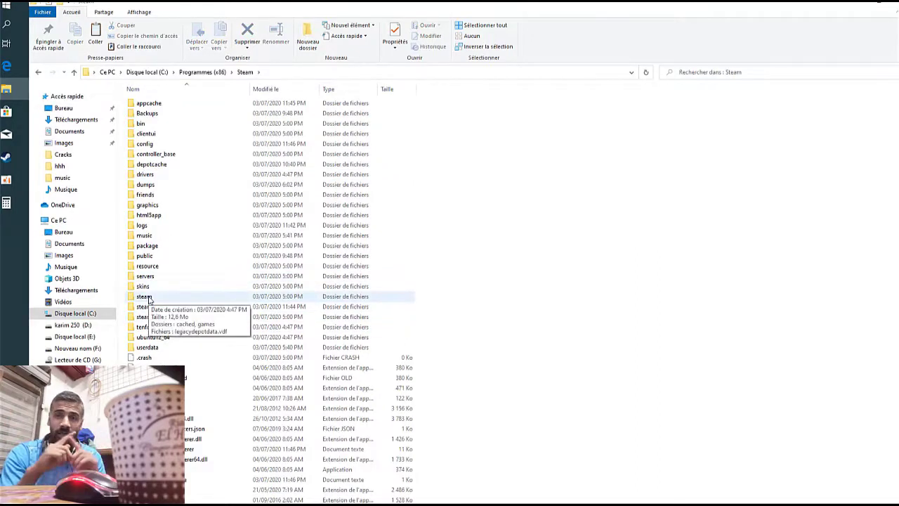
double_click(144, 298)
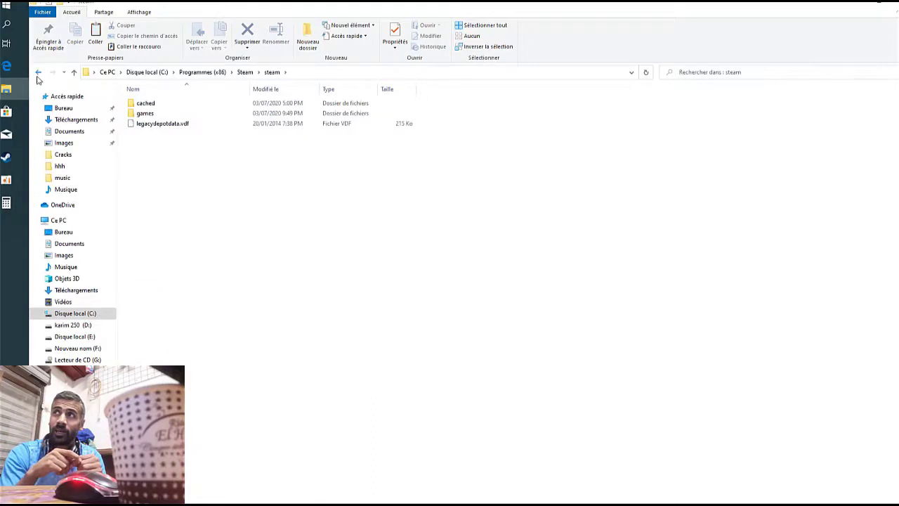
double_click(145, 113)
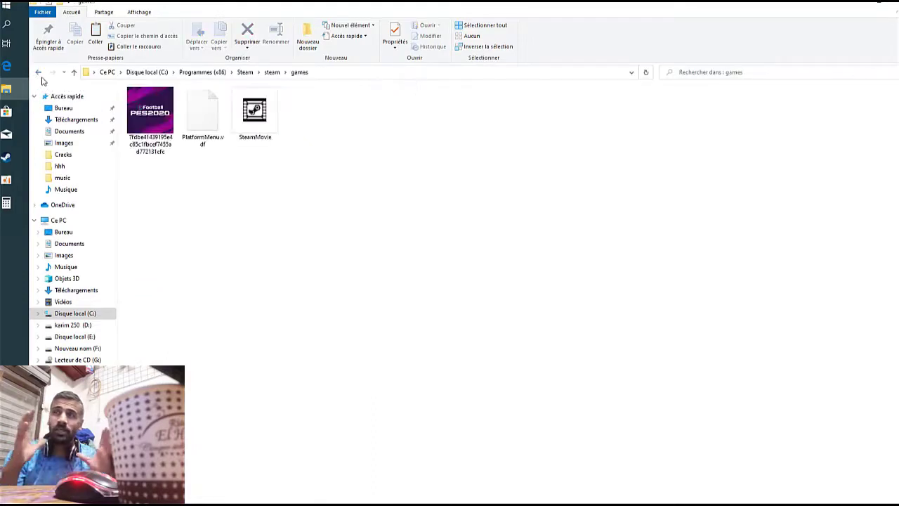
click(40, 73)
click(40, 73)
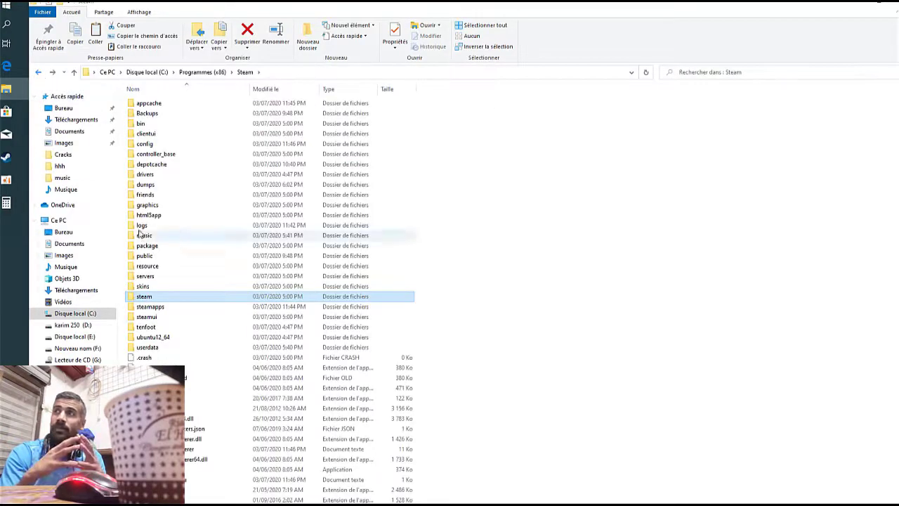
- Paste the copied bypass files into steamapps\common\eFootball PES 2020, replacing the files in the destination
double_click(148, 307)
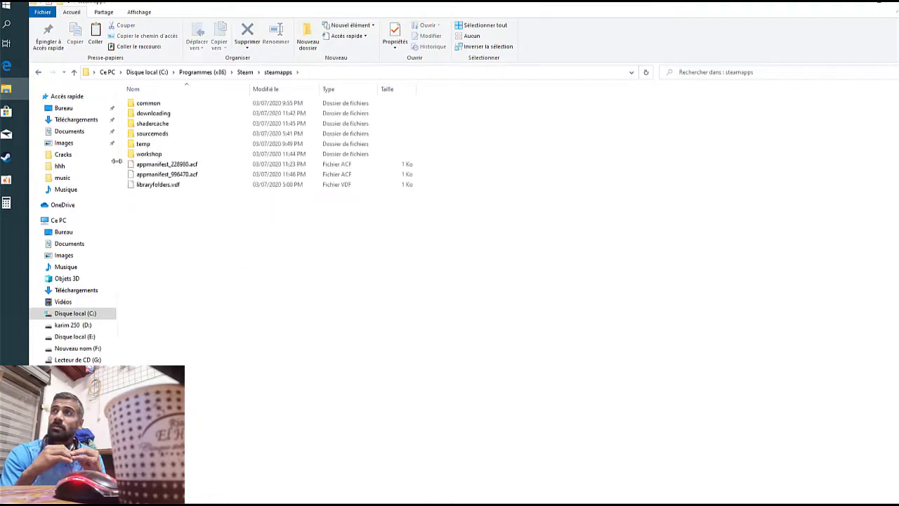
double_click(148, 103)
double_click(144, 103)
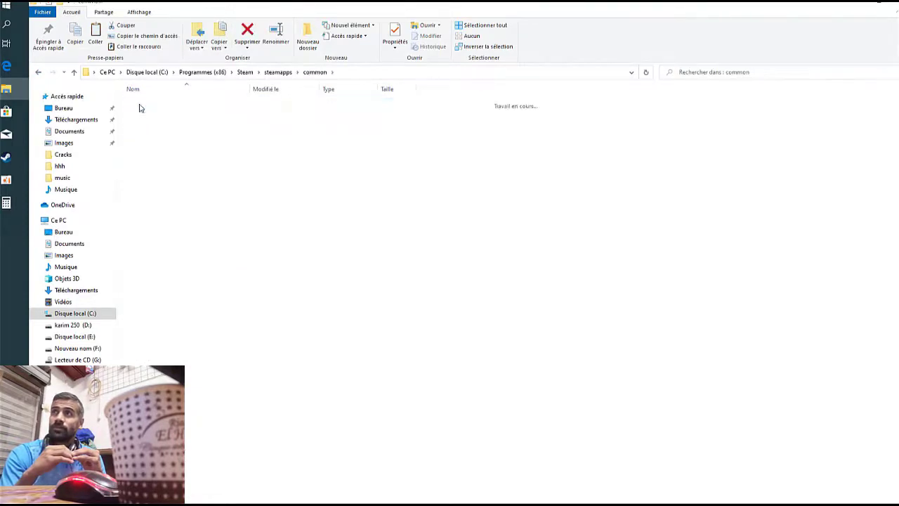
right_click(378, 267)
click(429, 339)
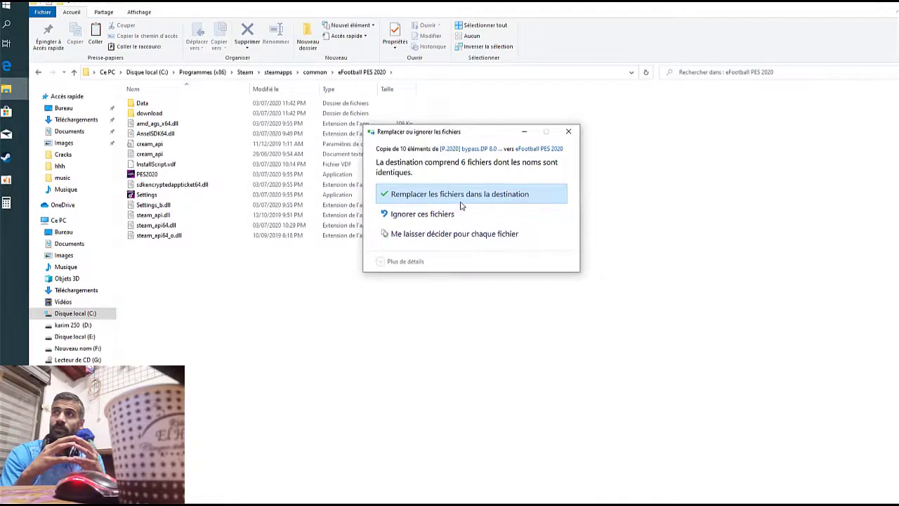
click(461, 201)
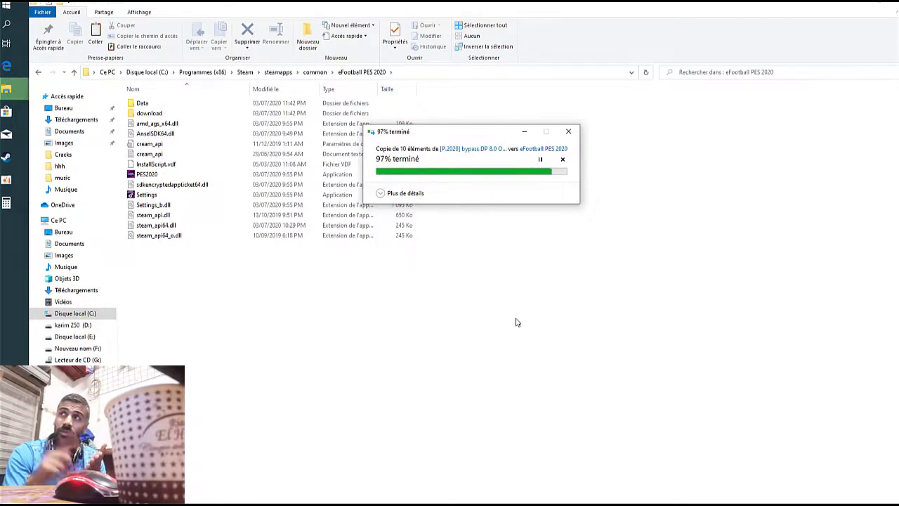
click(443, 345)
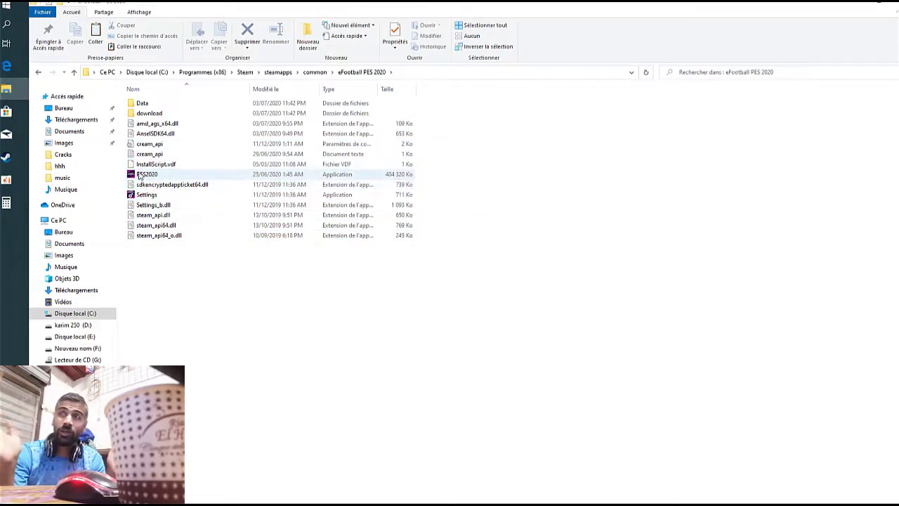
- Launch the PES2020 application from the game folder, minimize the File Explorer window, and refresh the desktop
click(140, 176)
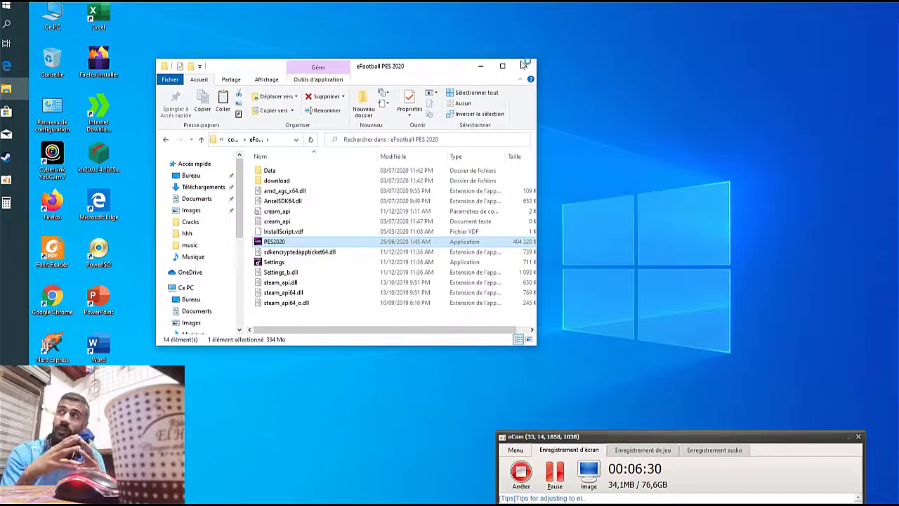
click(485, 67)
right_click(435, 46)
click(475, 71)
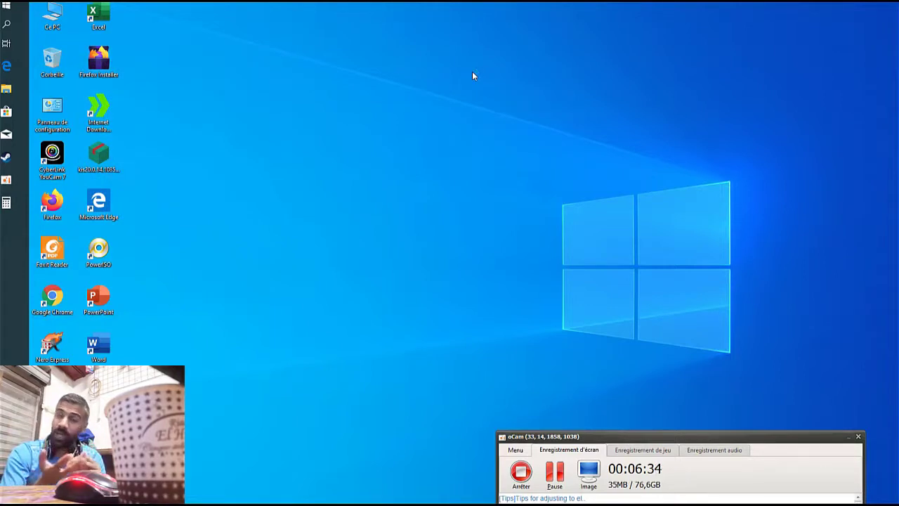
right_click(352, 121)
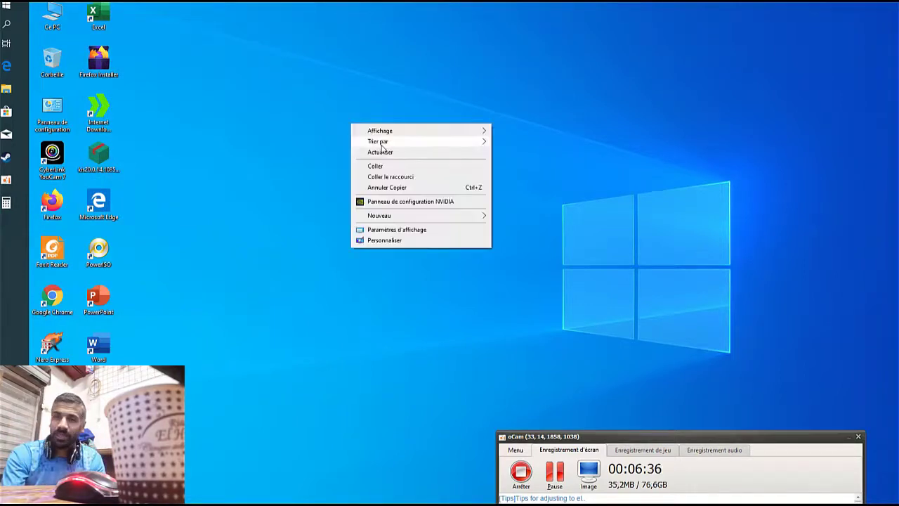
click(395, 151)
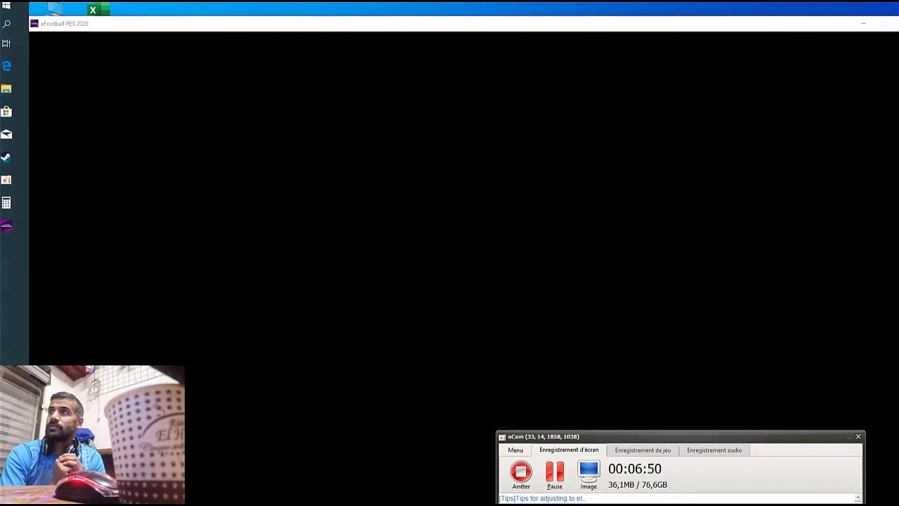
- Move the eFootball PES 2020 window fully on screen, continue past the title screen, and close the game
click(464, 28)
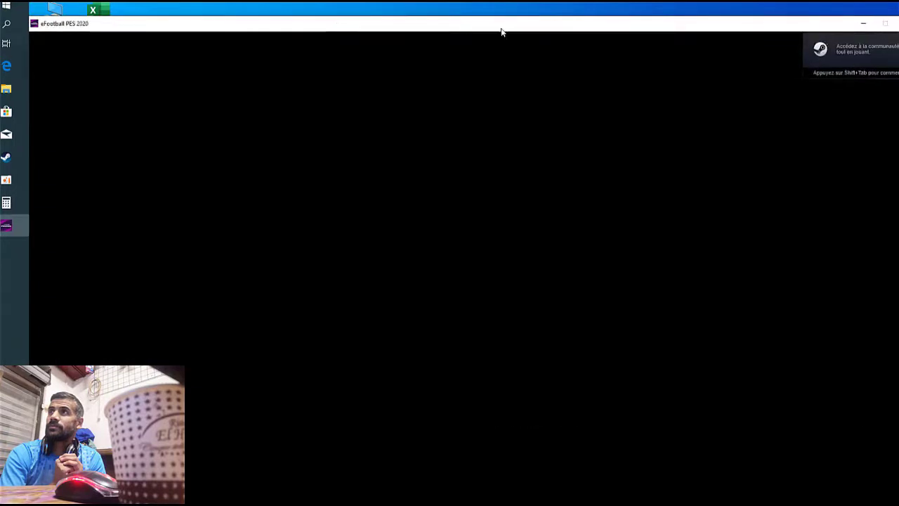
drag(475, 25, 481, 26)
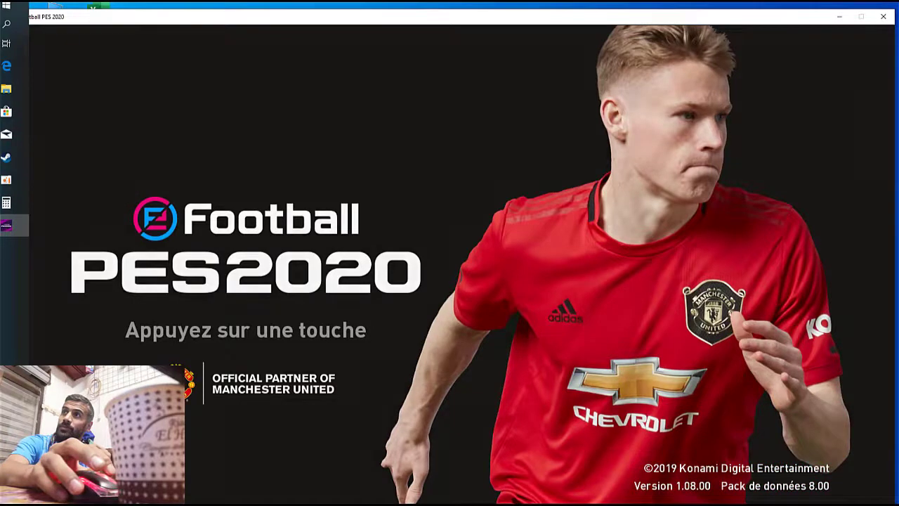
key(Return)
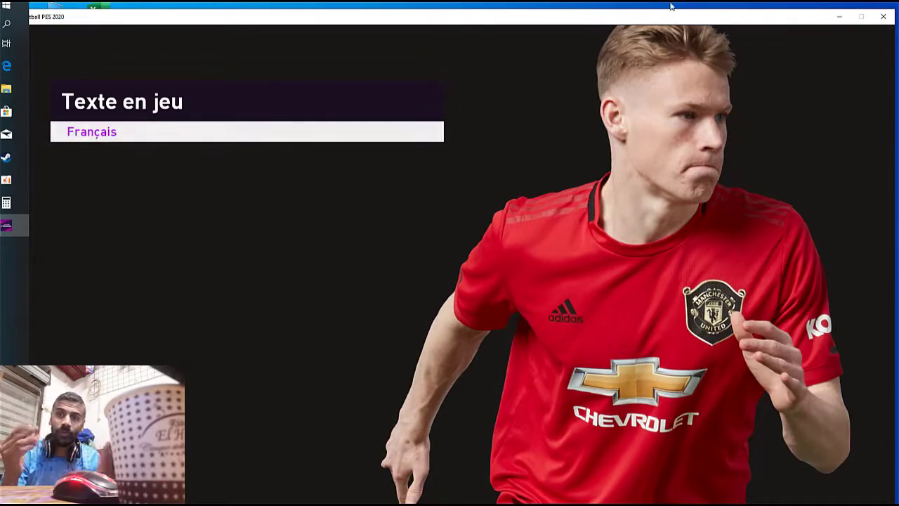
click(883, 17)
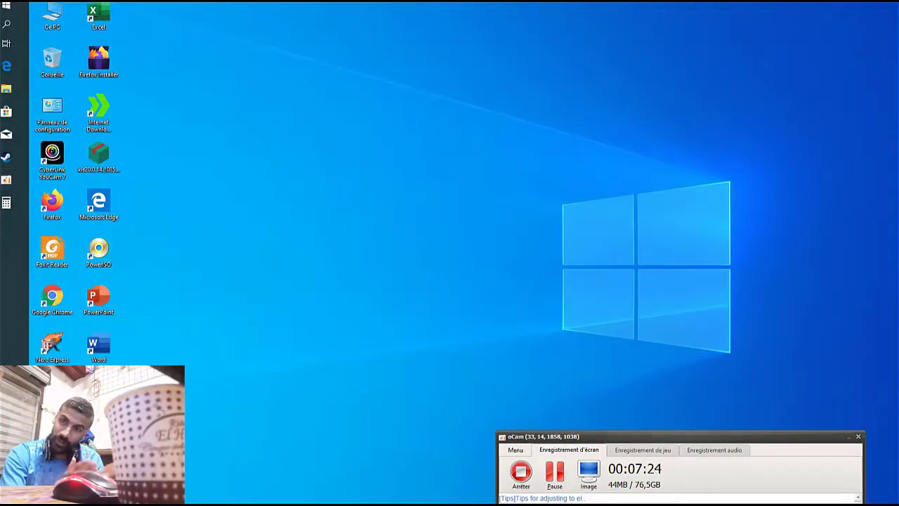
- Open a second File Explorer window and go to the Compressed downloads folder of WIN 10 on the sys (J:) drive
click(7, 90)
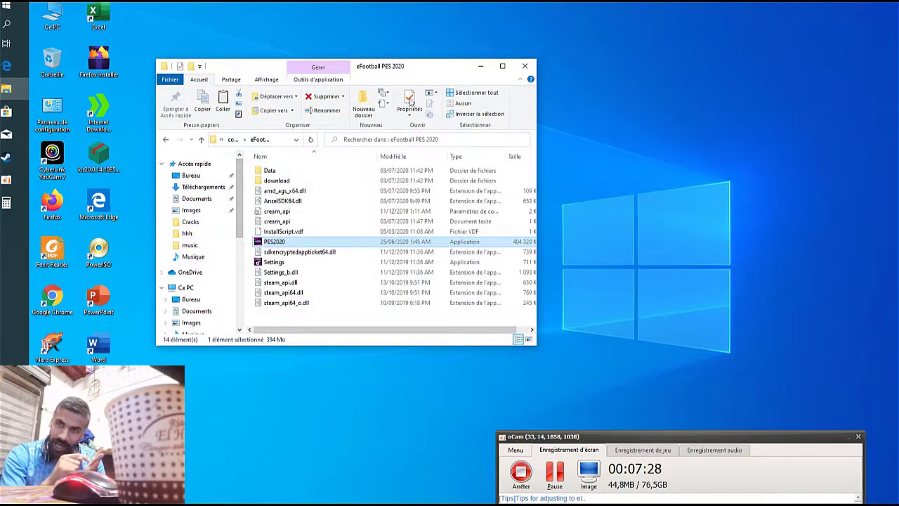
key(super+e)
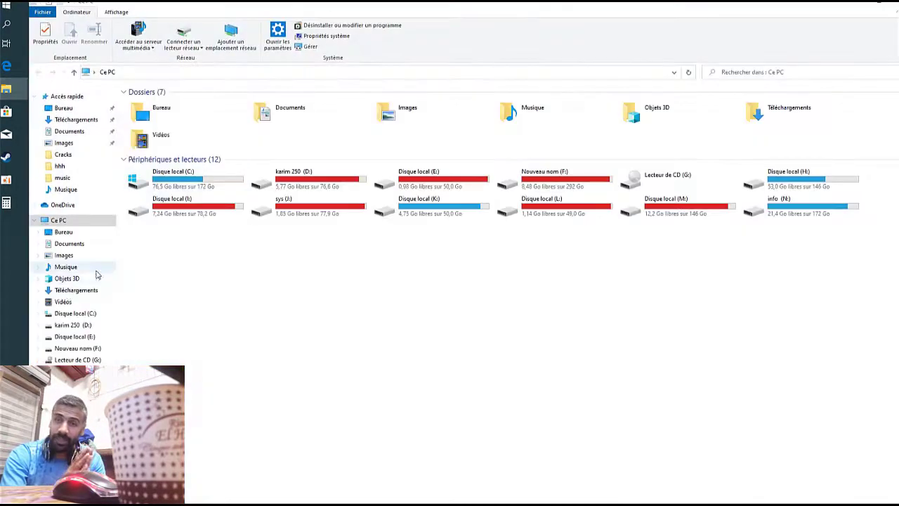
double_click(281, 204)
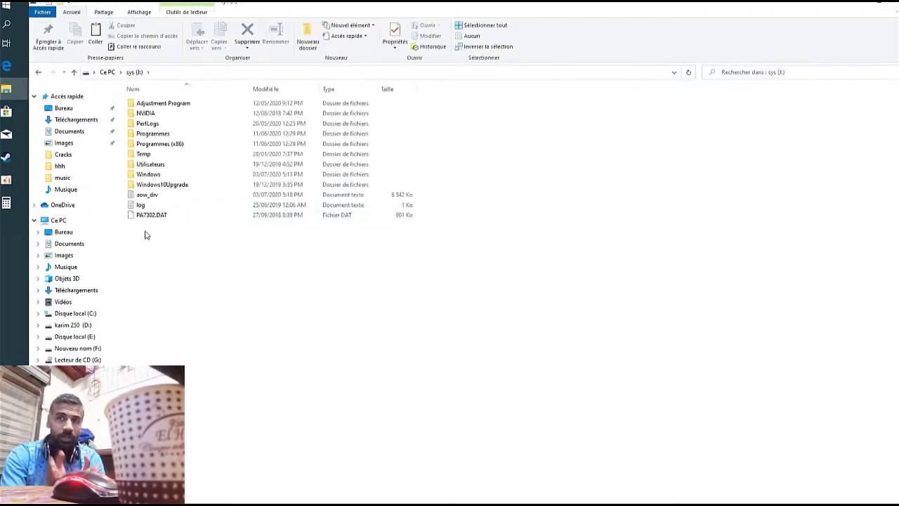
double_click(150, 164)
double_click(145, 113)
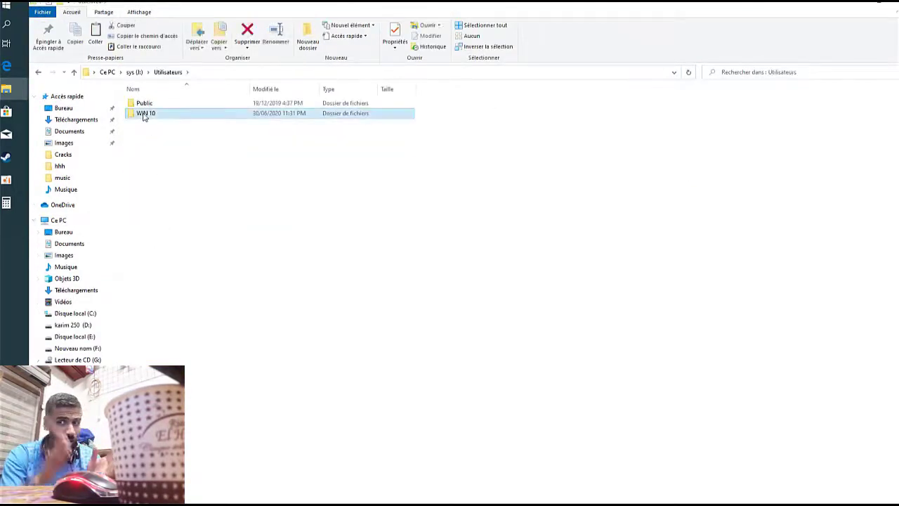
double_click(147, 275)
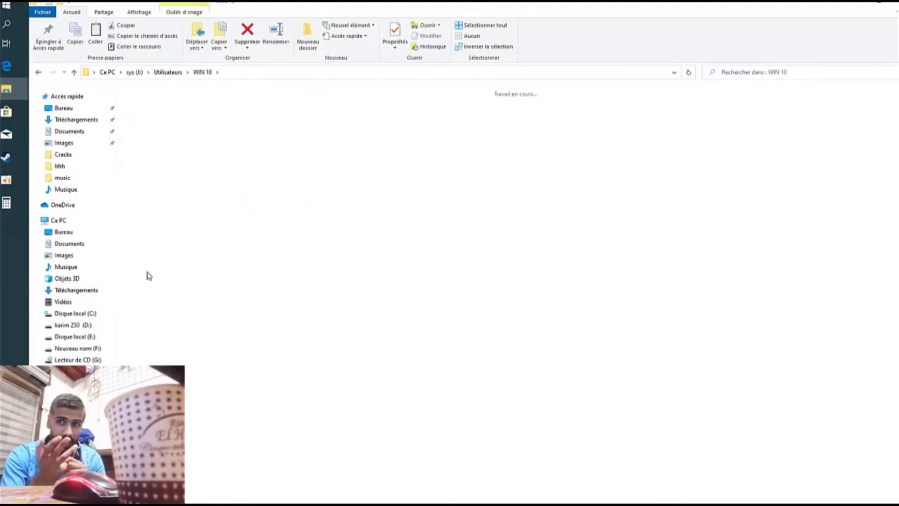
double_click(306, 116)
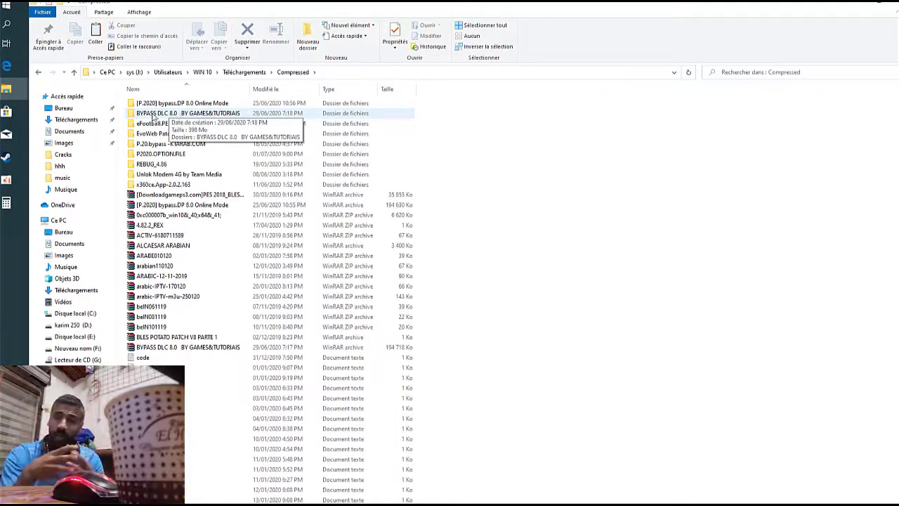
- Open the innermost BYPASS DLC 8.0 BY GAMES&TUTORIAIS folder and copy all the bypass files in it
double_click(153, 113)
double_click(152, 104)
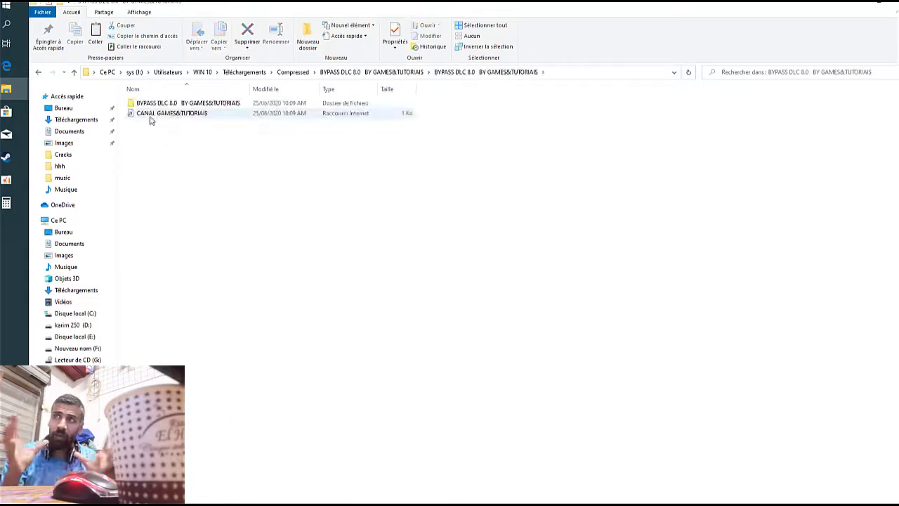
double_click(151, 104)
drag(154, 238, 159, 95)
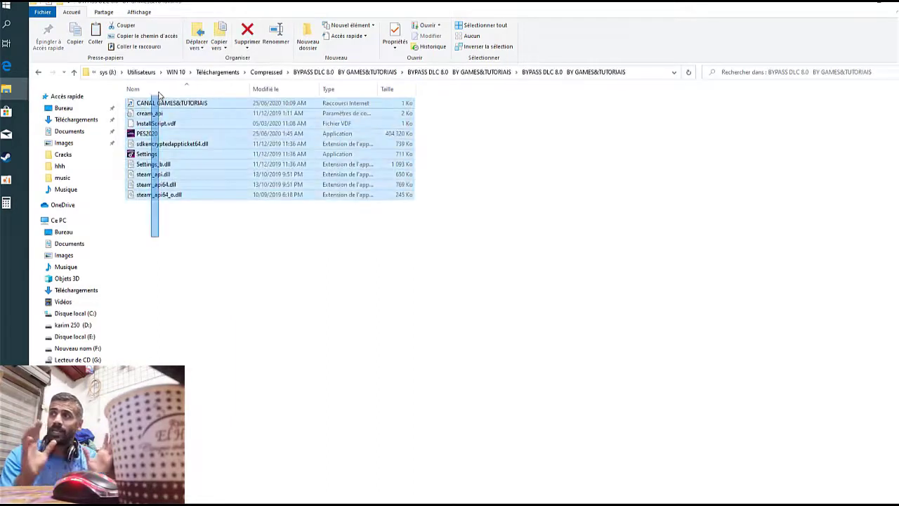
right_click(156, 119)
click(201, 243)
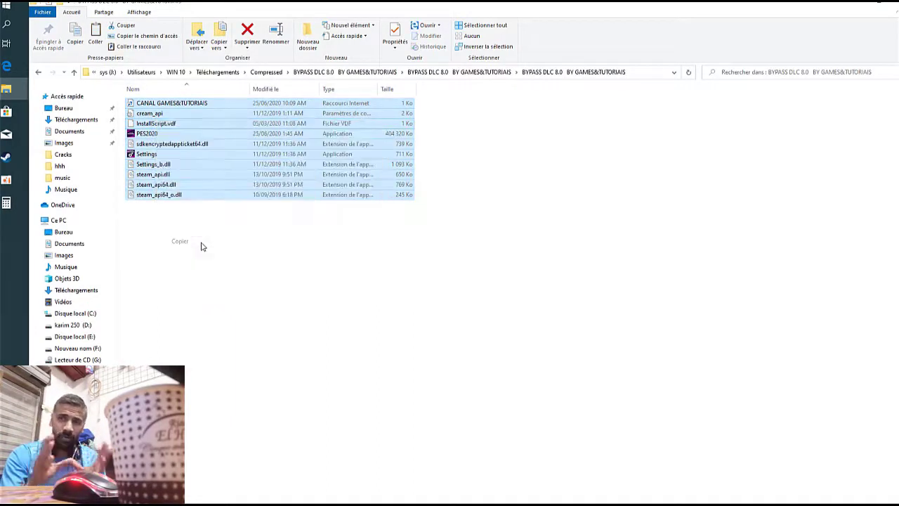
- Paste the copied BYPASS DLC 8.0 files into the eFootball PES 2020 game folder, replacing the files in the destination
click(6, 89)
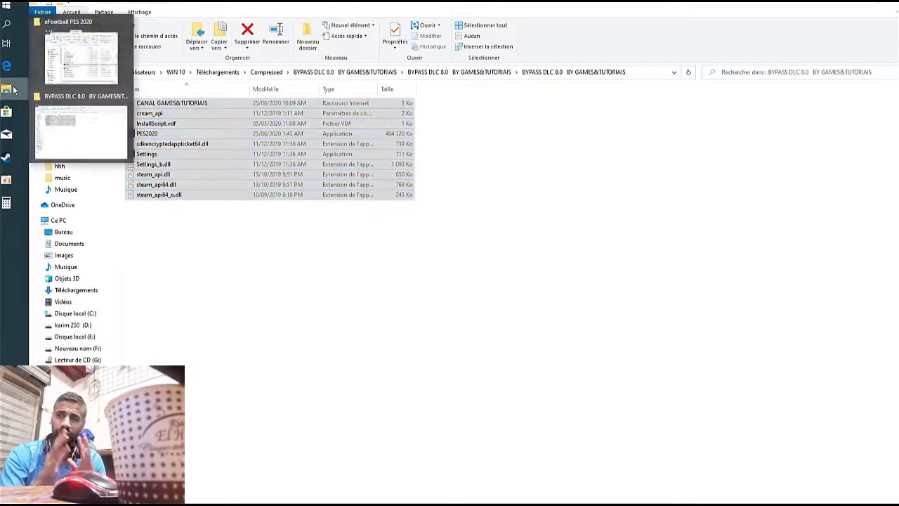
click(76, 137)
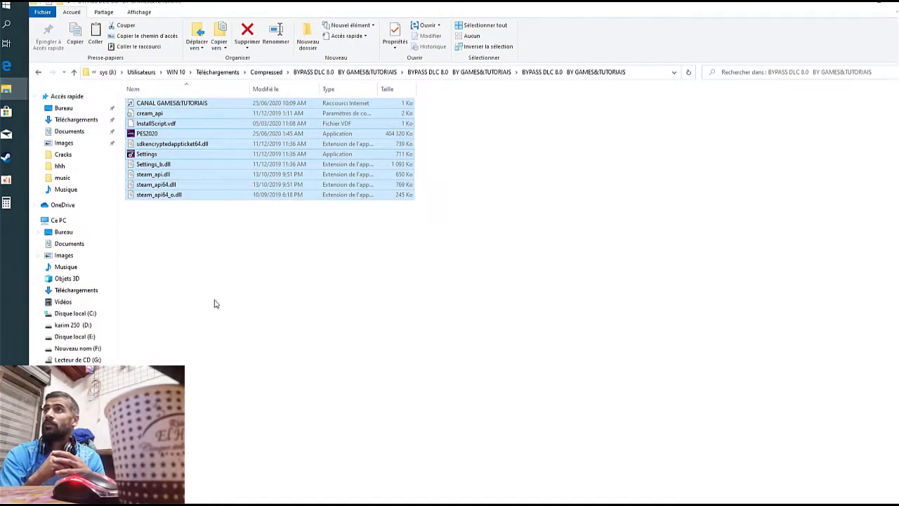
click(7, 88)
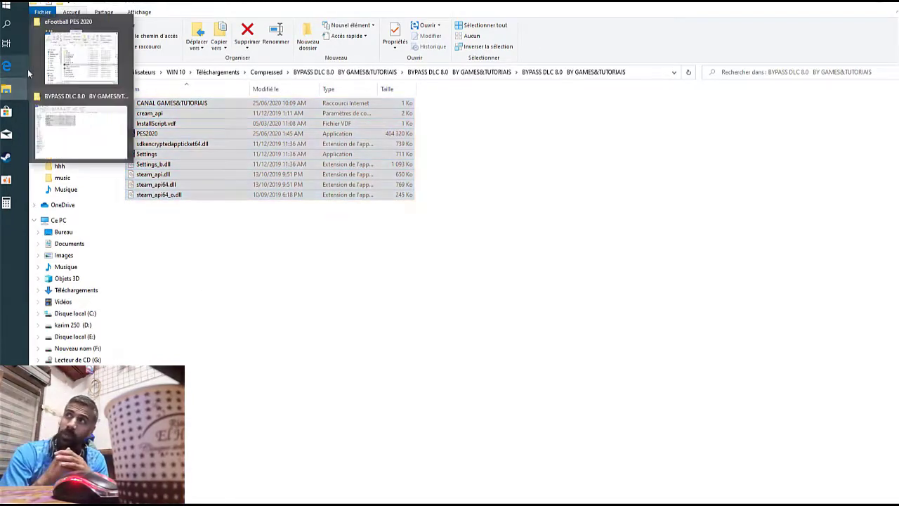
click(106, 92)
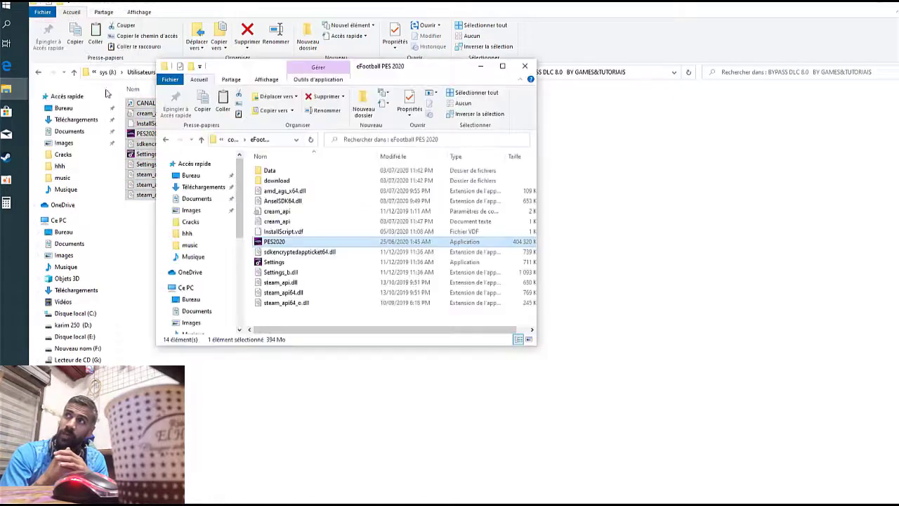
right_click(360, 323)
click(385, 389)
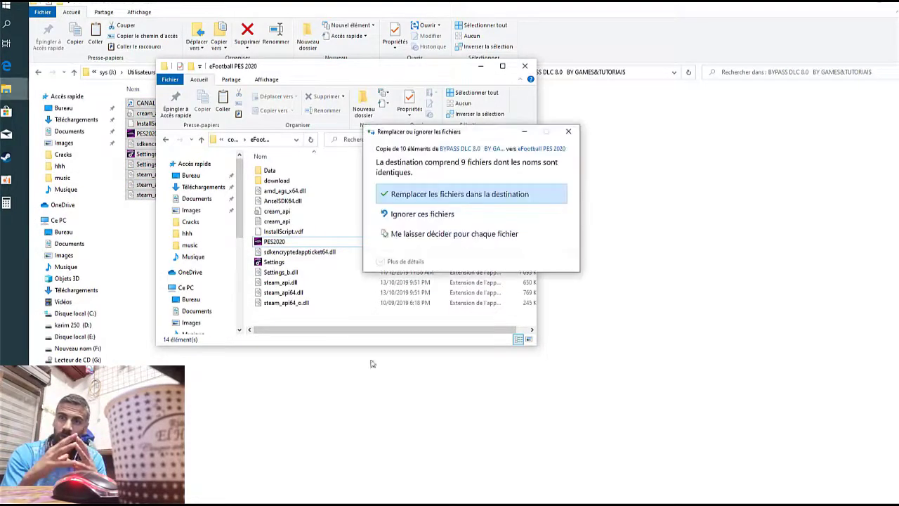
click(427, 195)
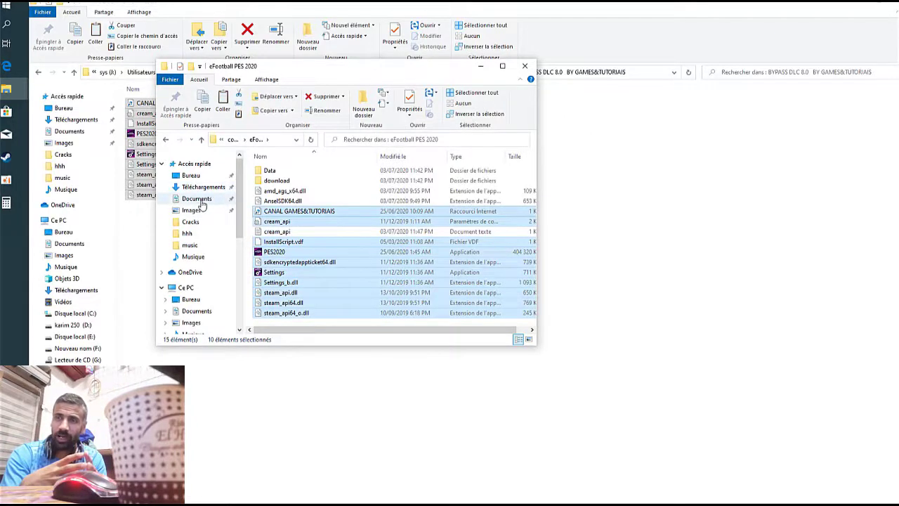
- Return from the BYPASS DLC 8.0 folder to the Téléchargements folder of WIN 10 in the other File Explorer window
click(135, 241)
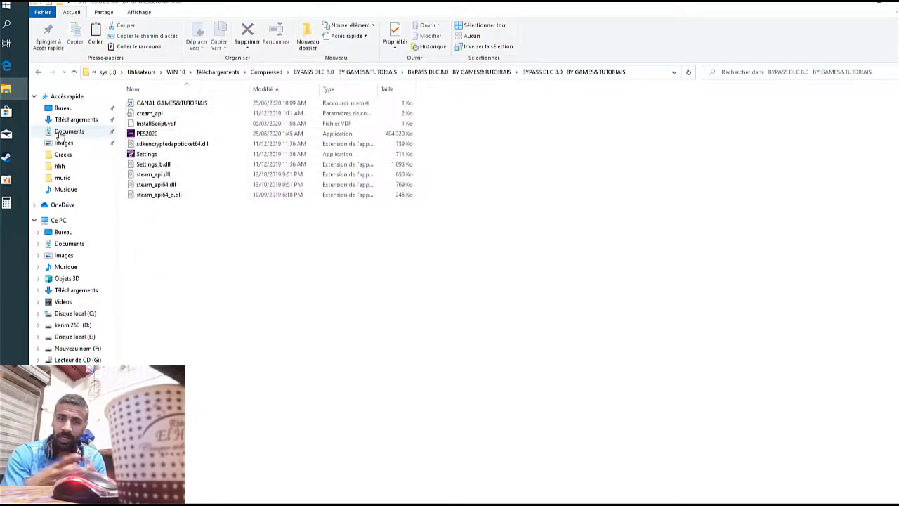
click(38, 73)
click(38, 73)
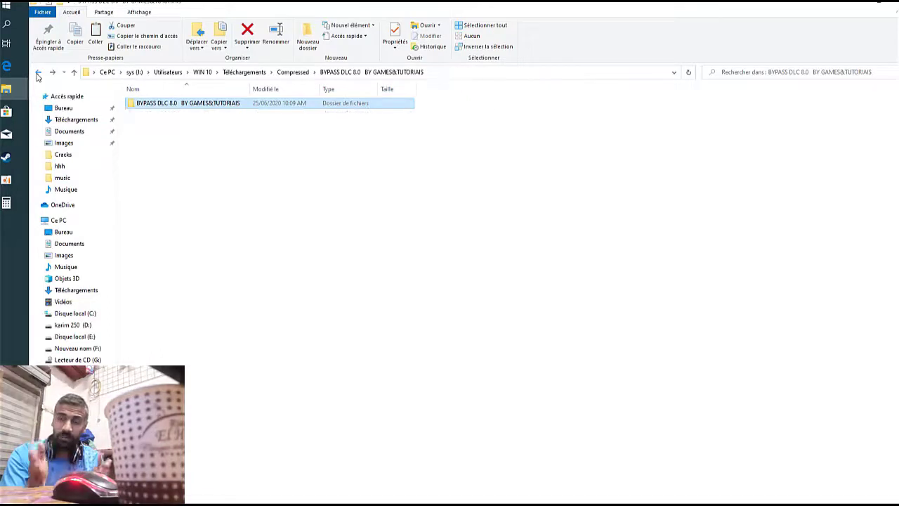
click(38, 73)
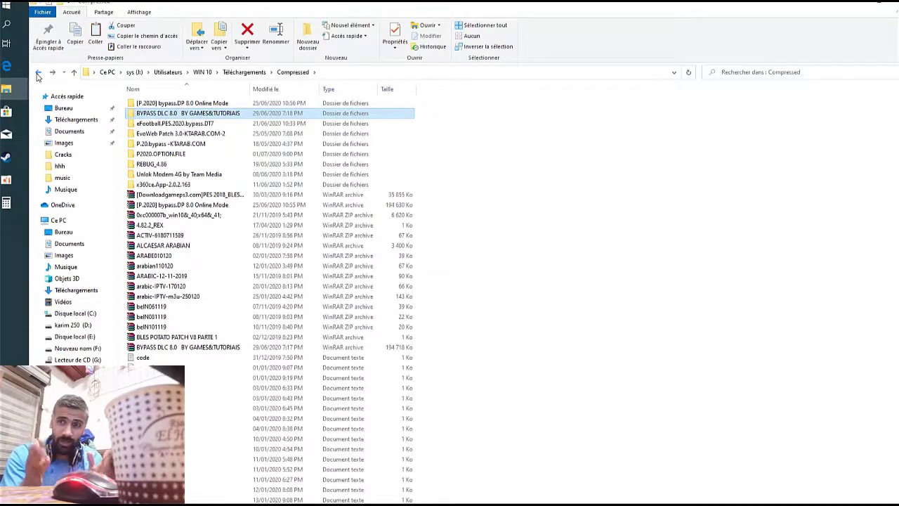
click(38, 73)
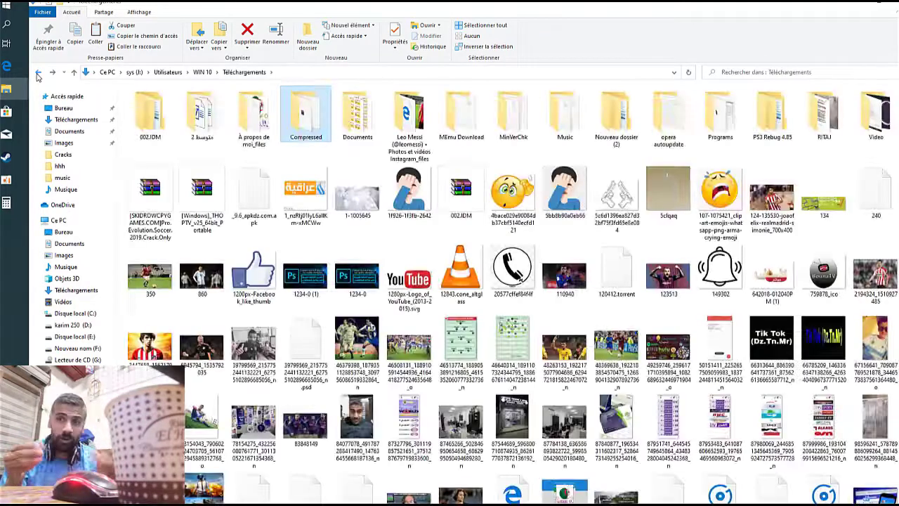